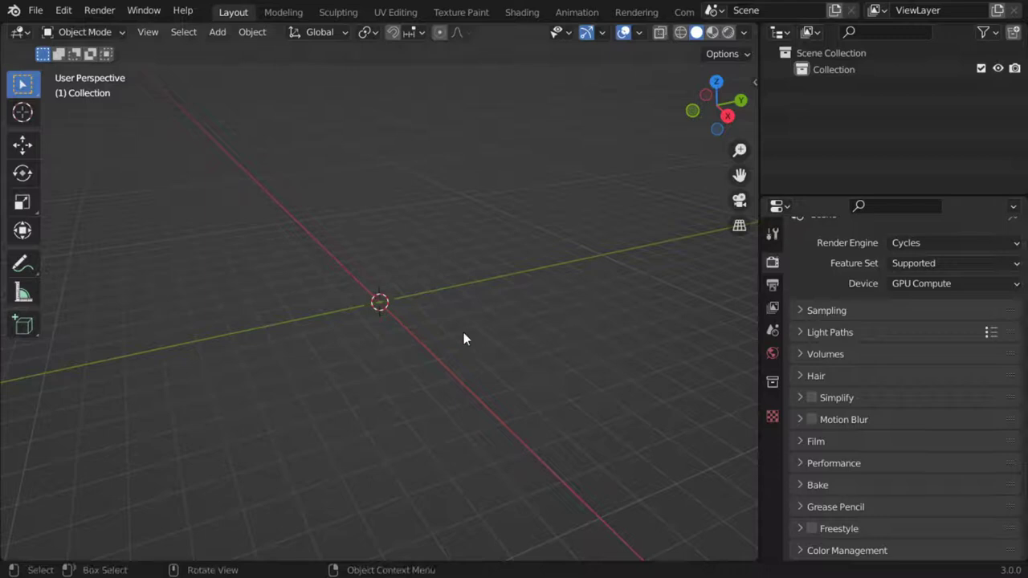
Rename the scene's existing collection to "design".
drag(466, 324, 511, 309)
middle_drag(511, 309, 496, 326)
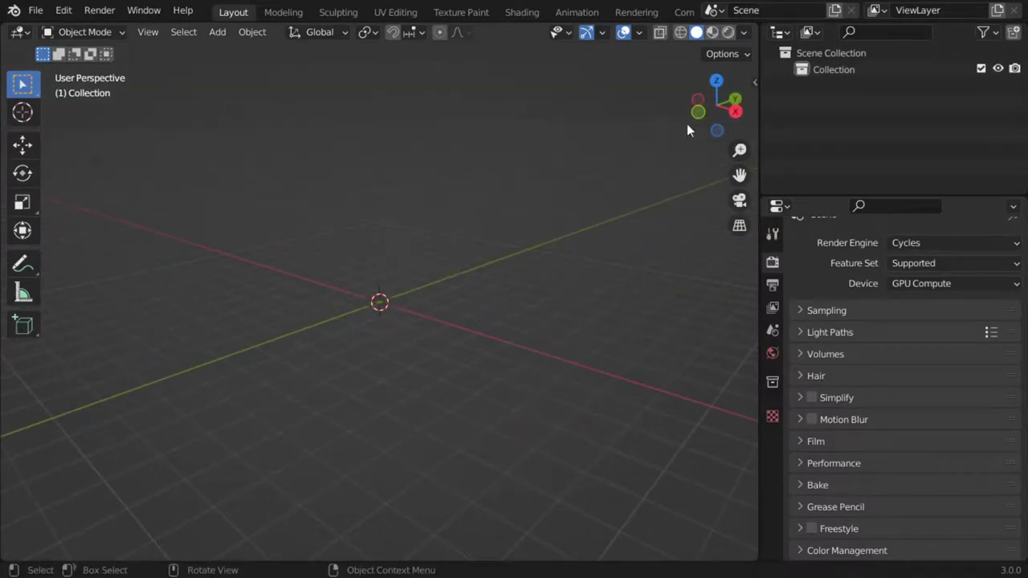
double_click(859, 71)
text(سثي)
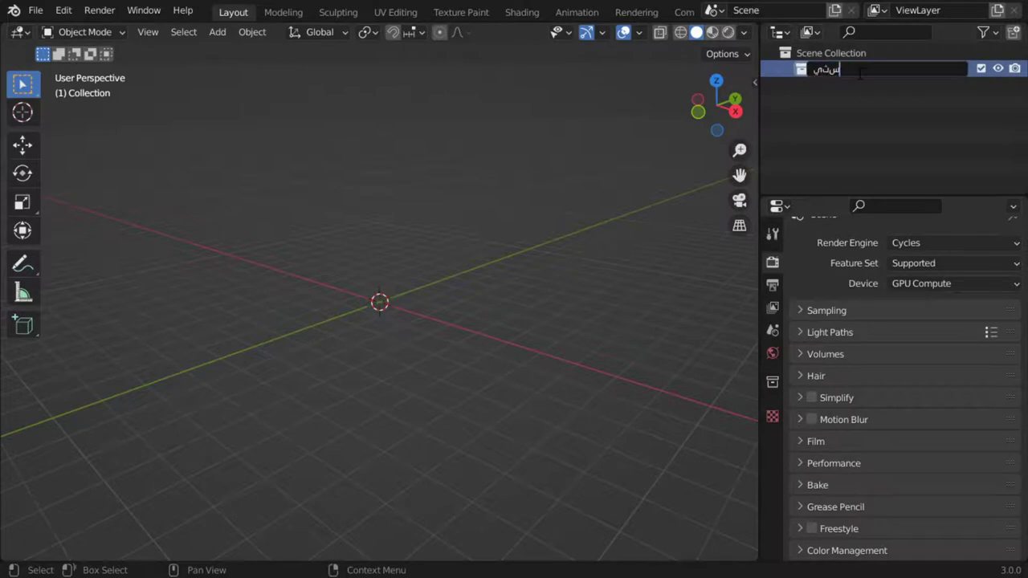
key(ctrl+a)
text(de)
key(Return)
Add a mesh plane at the world origin and rotate it 90° about the X axis so it faces the front view.
key(KP_1)
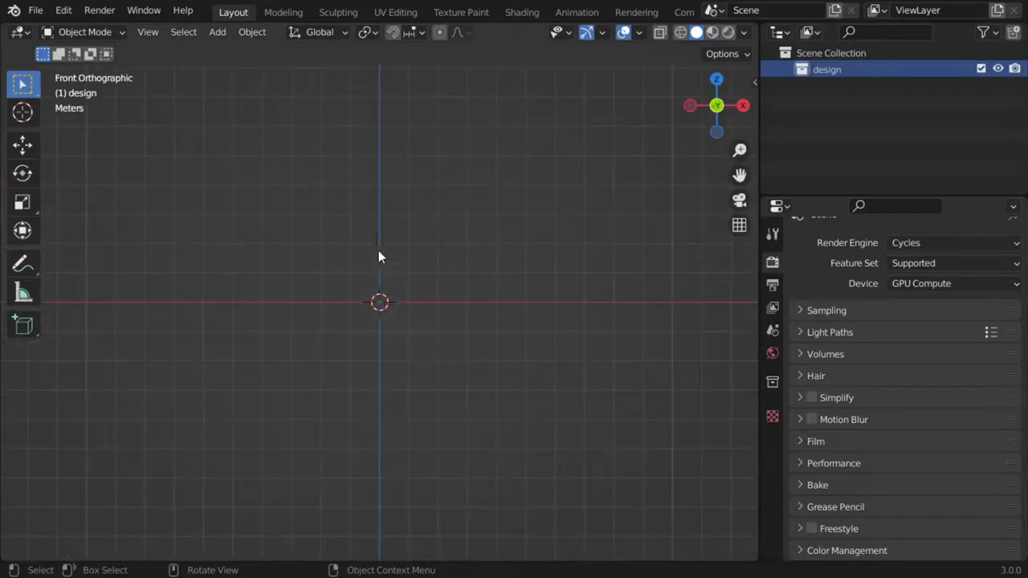
key(shift+a)
mouse_move(378, 232)
click(438, 231)
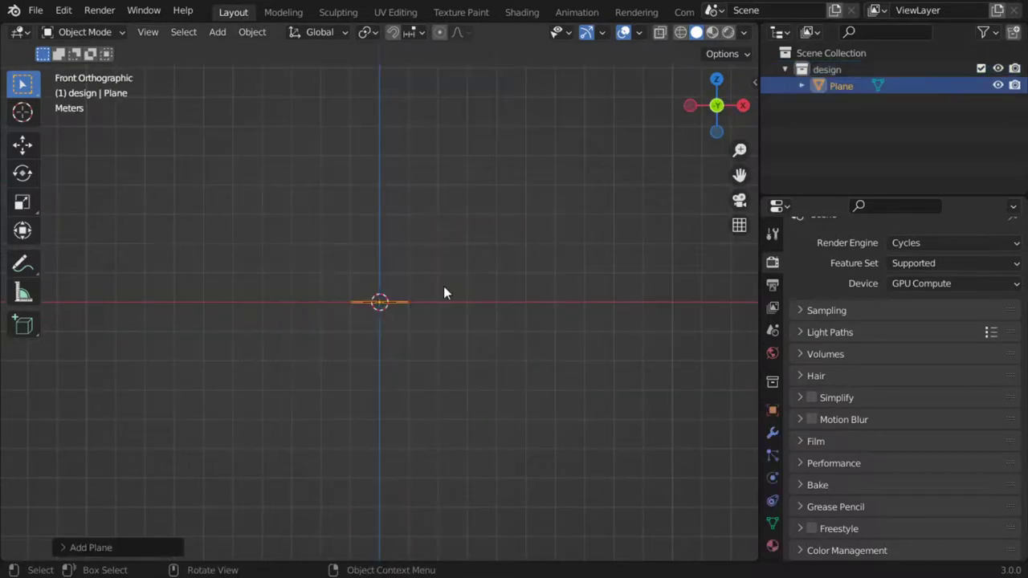
text(r90)
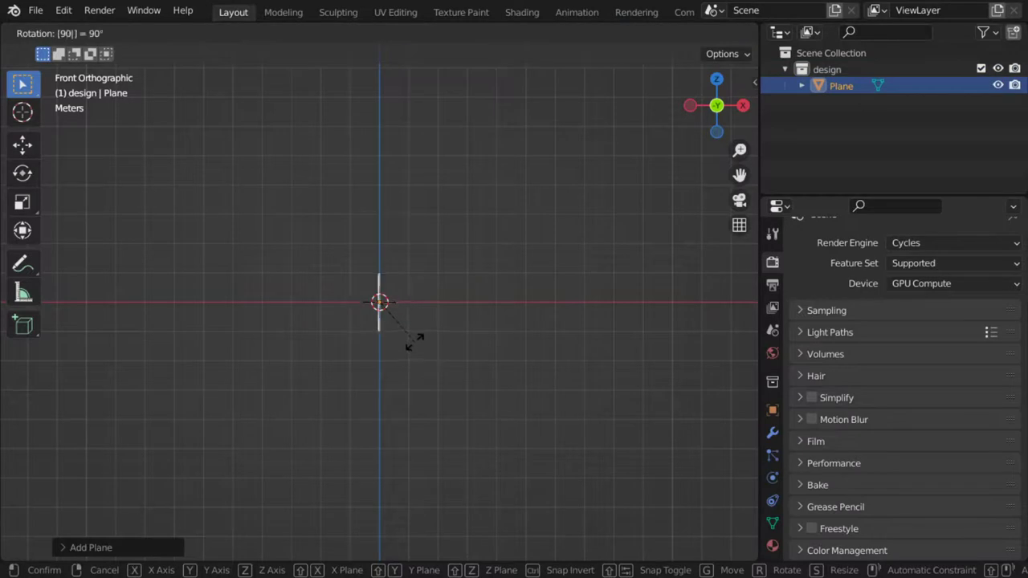
key(Escape)
text(r)
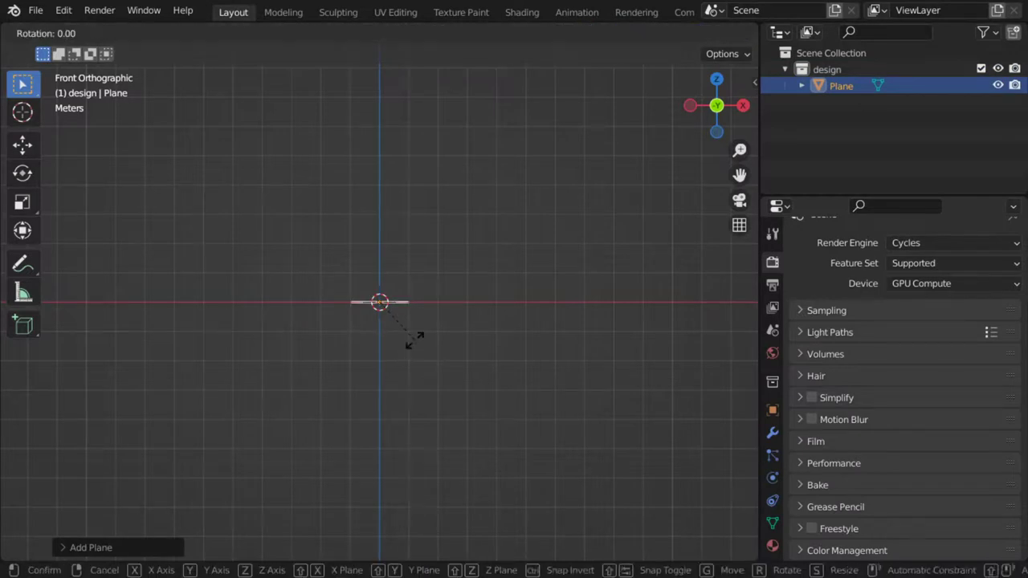
text(x90)
key(Return)
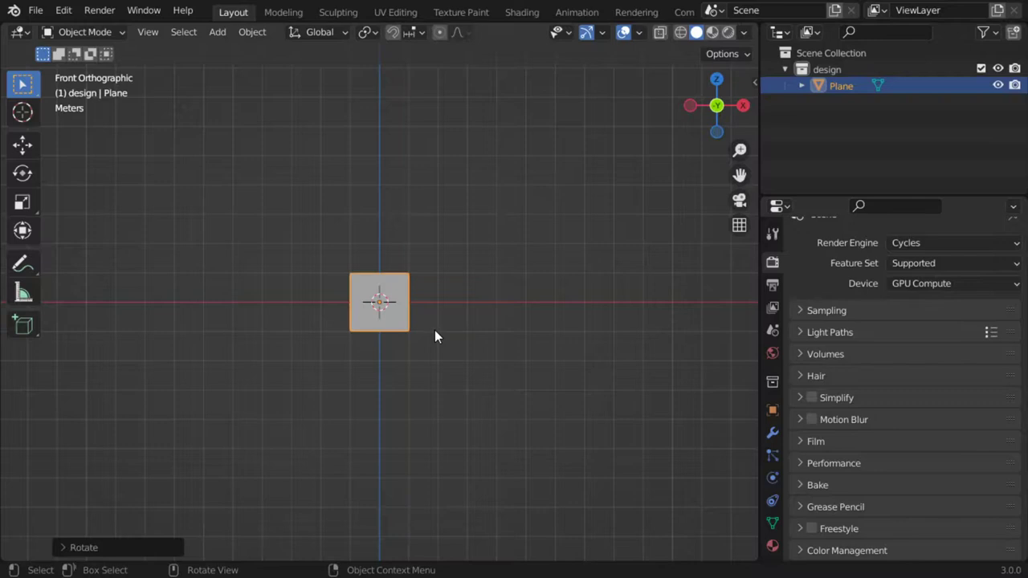
Scale the plane by 2 along X and 1.6 along Z, plus a slight extra widening along X.
scroll(397, 298, up, 2)
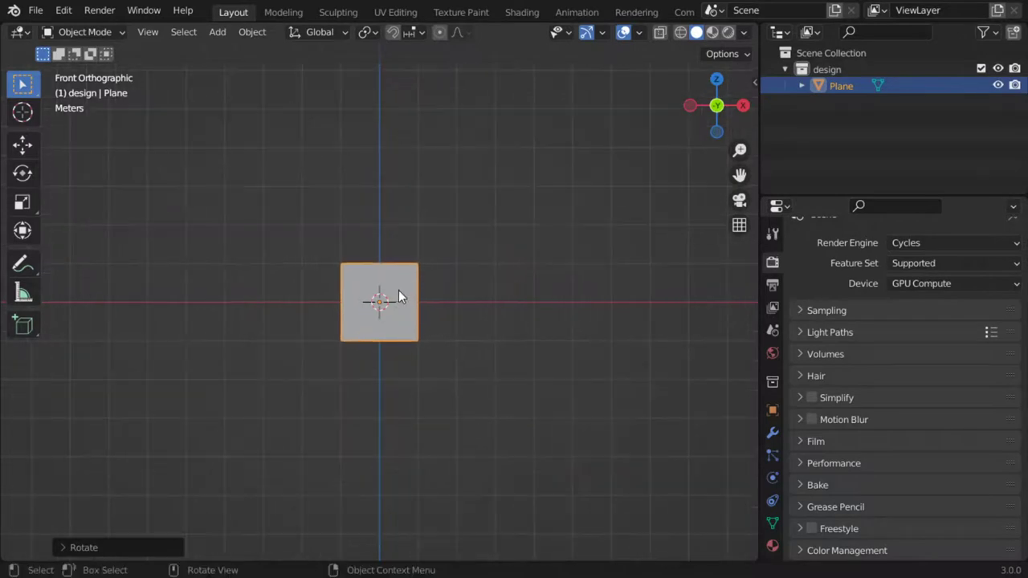
text(sx2)
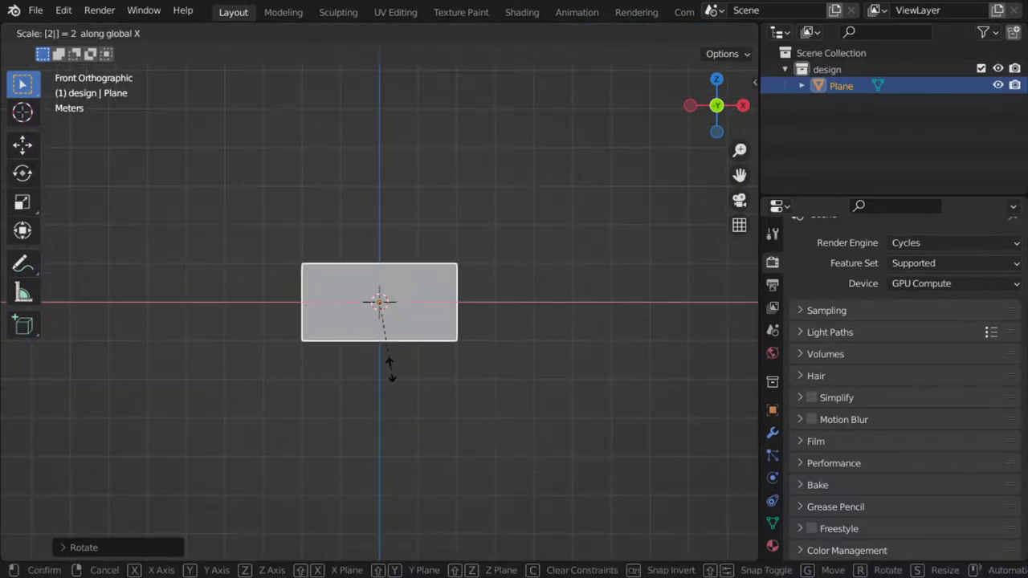
key(Return)
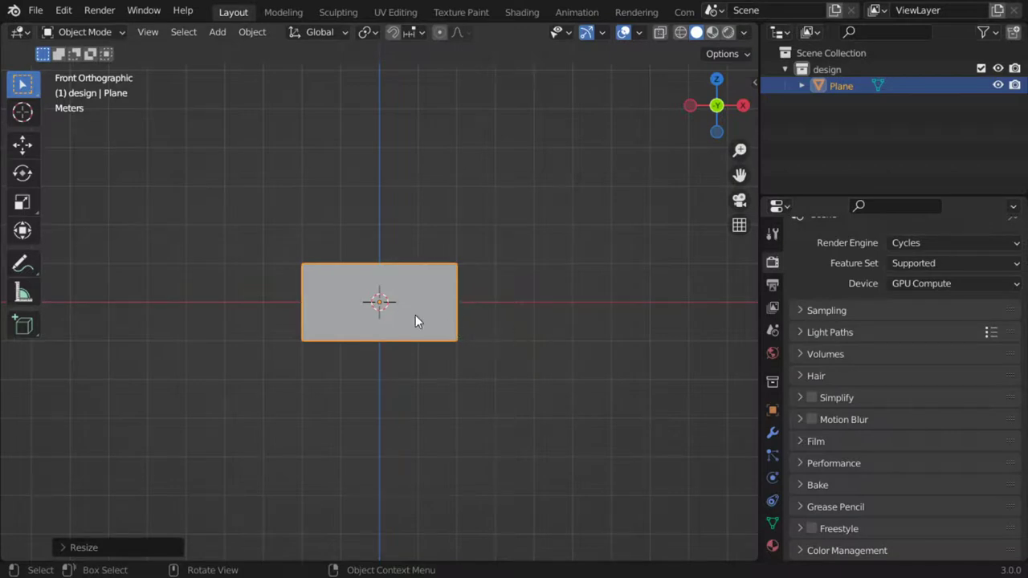
key(s)
text(z1)
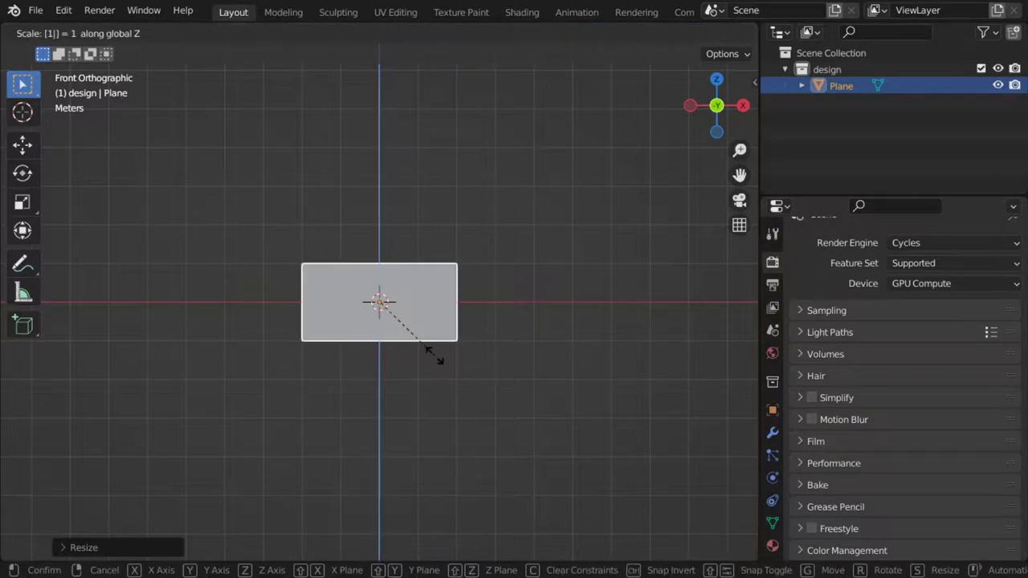
text(.6)
key(Return)
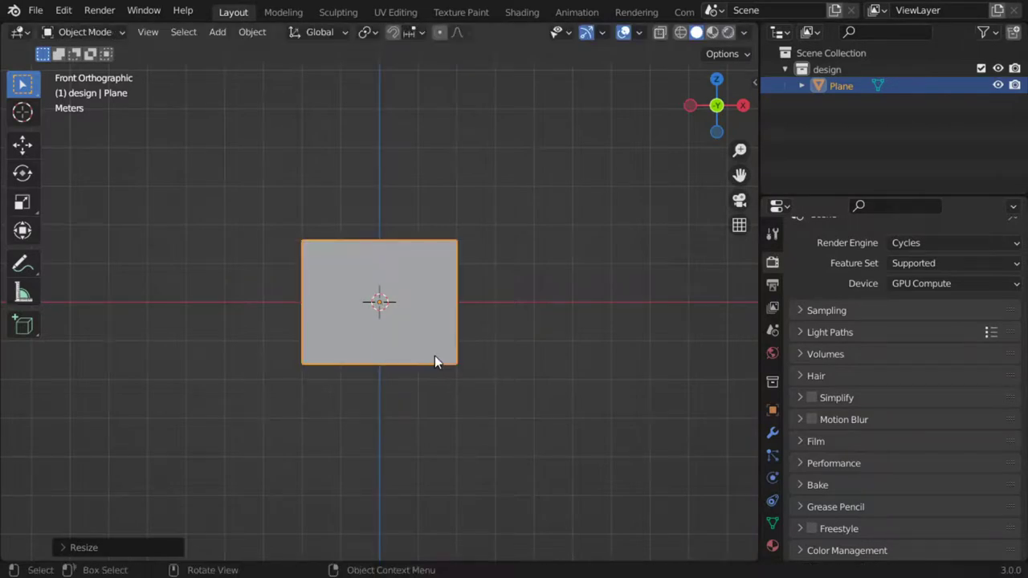
key(s)
key(x)
click(482, 352)
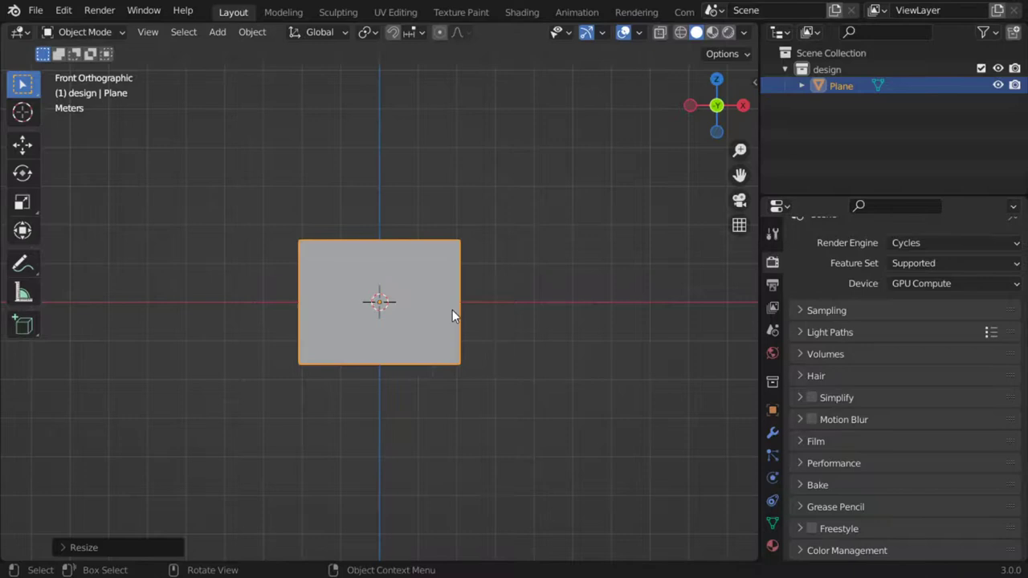
Add 99 evenly spaced vertical loop cuts to the plane in Edit Mode.
key(Tab)
key(ctrl+r)
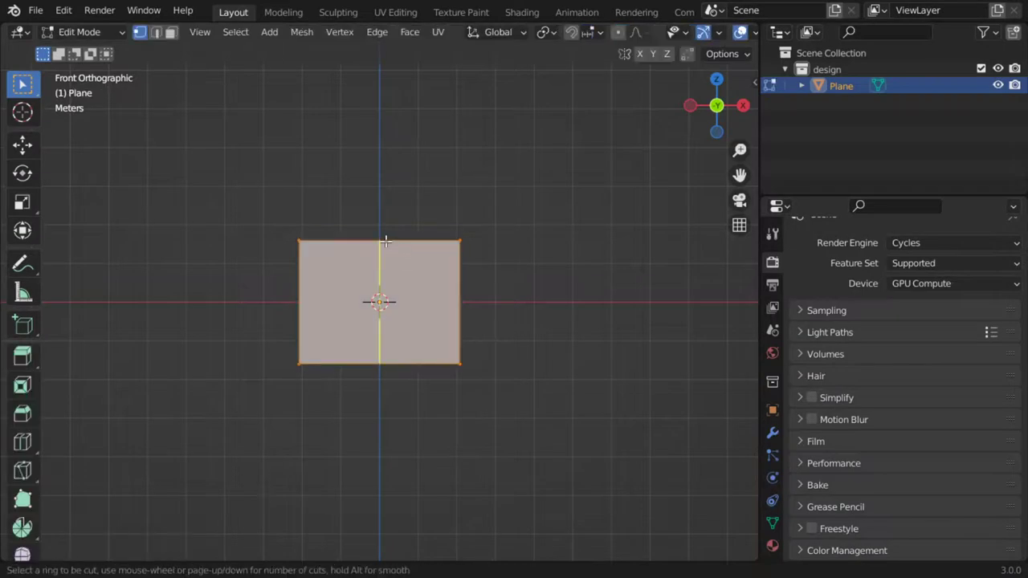
scroll(385, 241, up, 10)
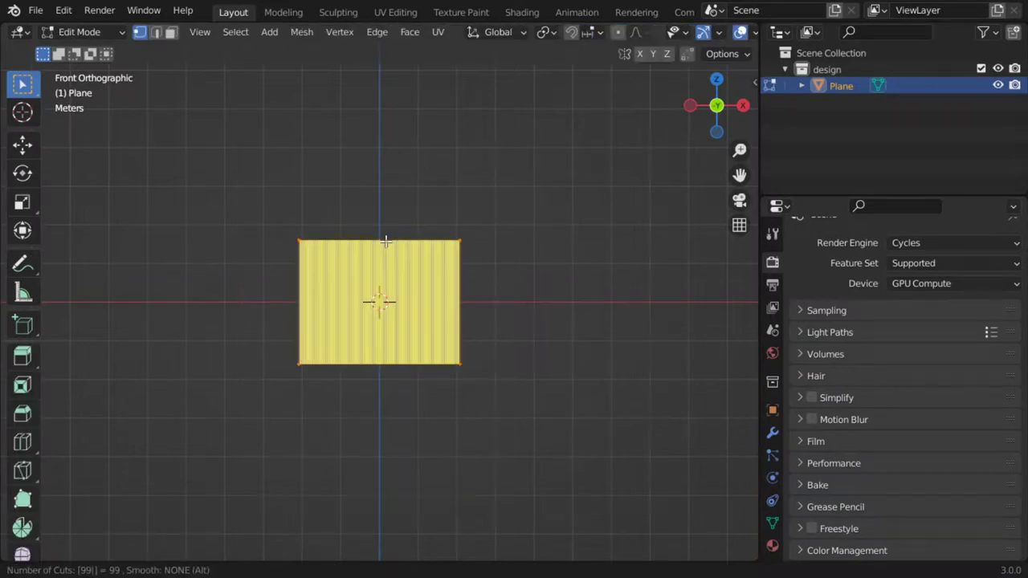
click(386, 239)
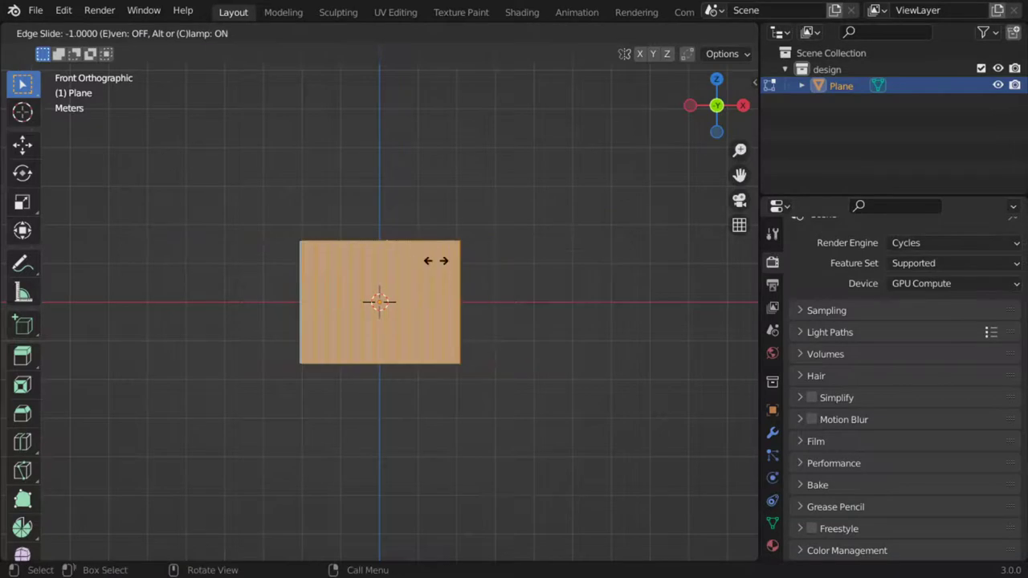
key(alt)
key(alt)
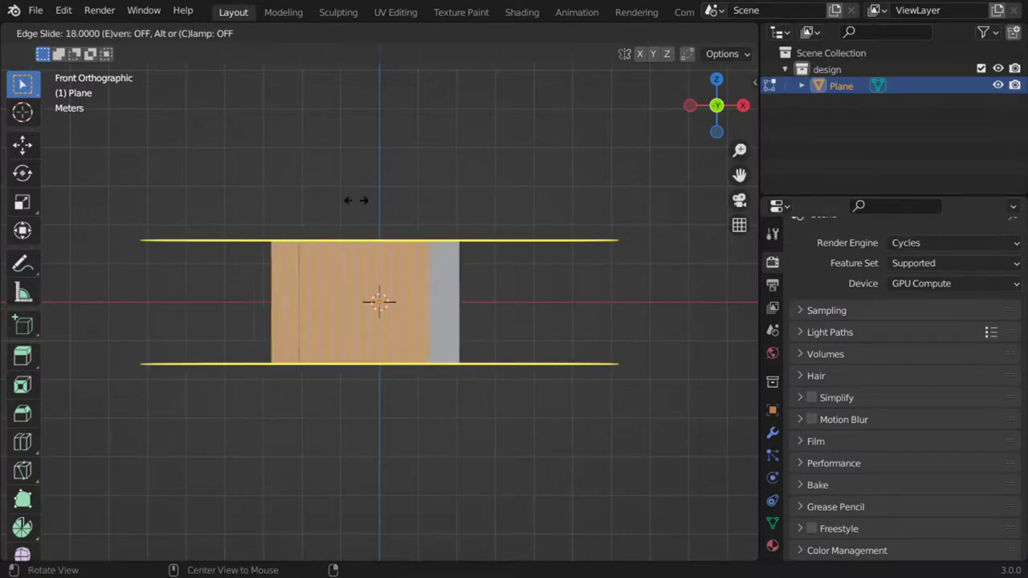
click(342, 187)
Add 50 evenly spaced horizontal loop cuts to the plane.
scroll(377, 195, up, 9)
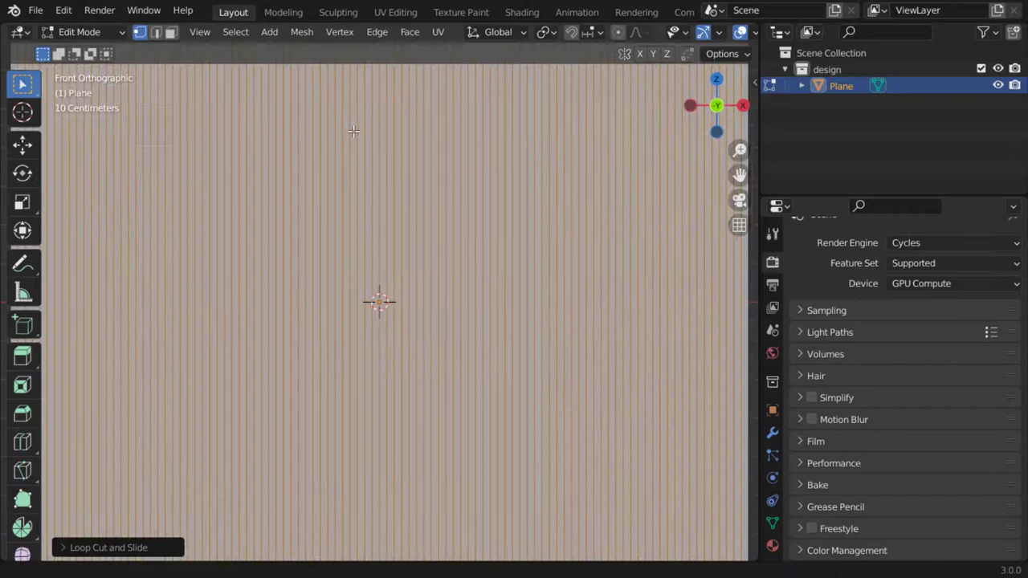
scroll(378, 201, down, 4)
key(ctrl+r)
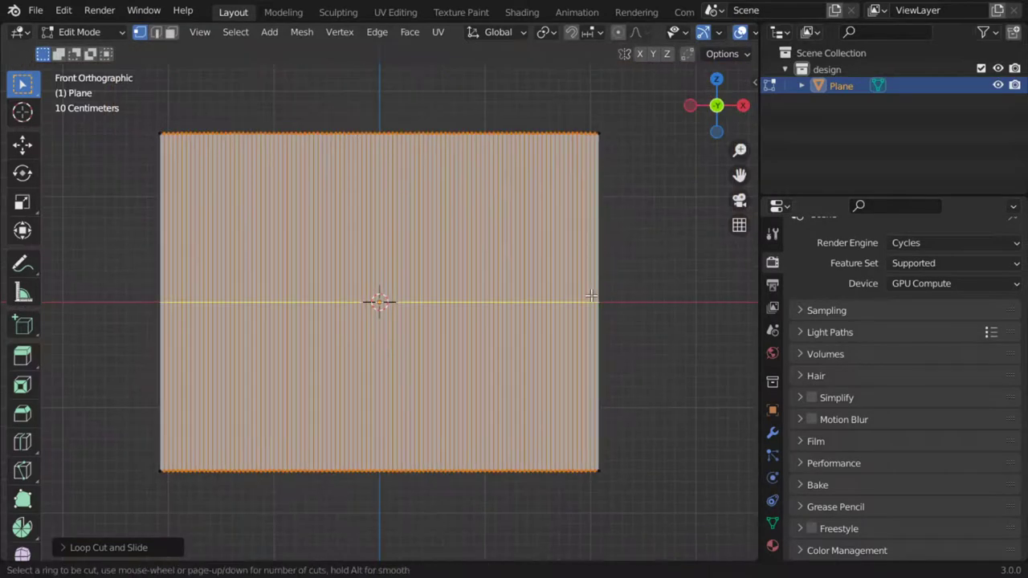
text(50)
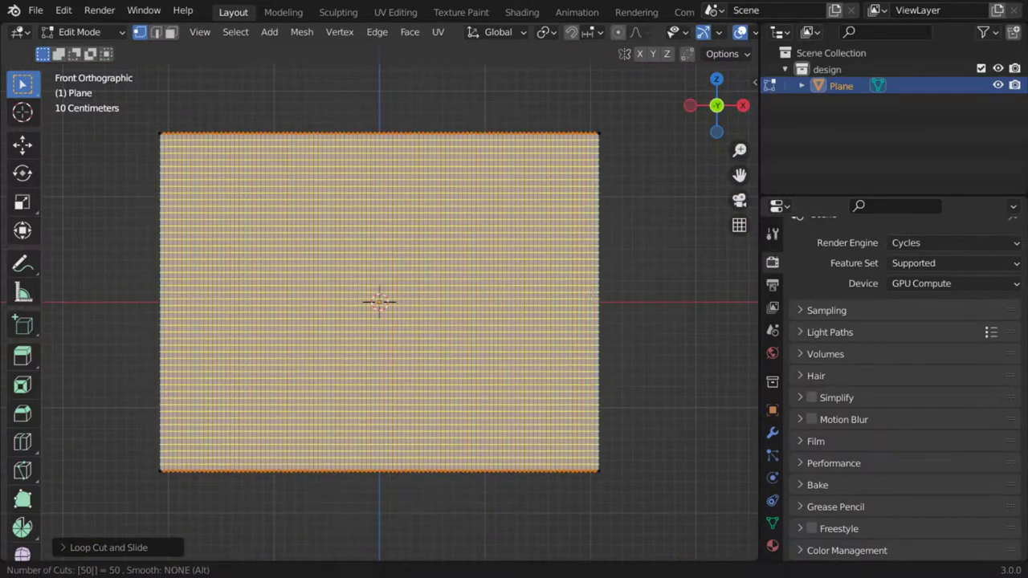
key(Return)
scroll(546, 254, up, 1)
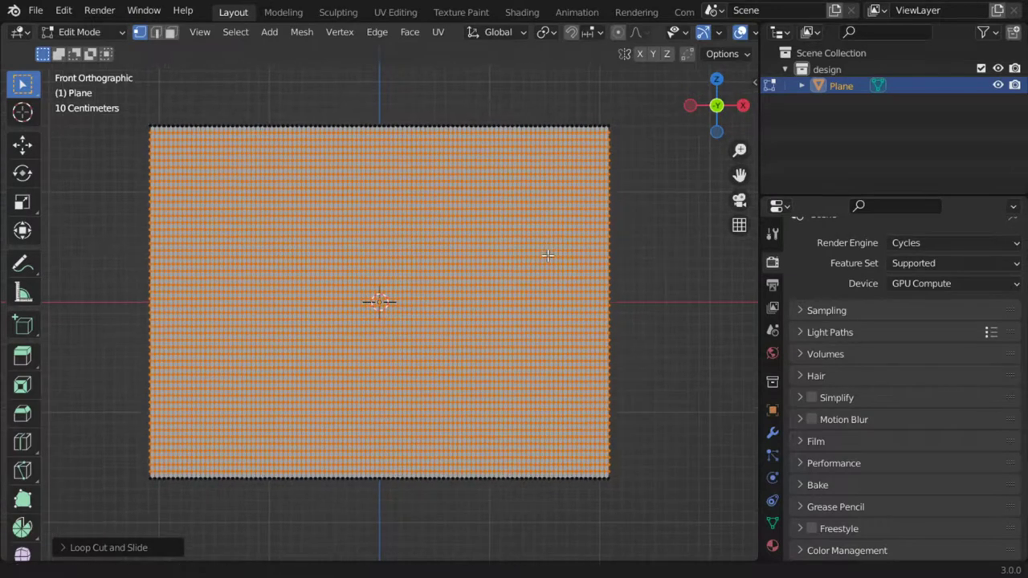
Select the plane's whole top edge loop and assign it to a new vertex group with weight 1.000.
scroll(547, 255, down, 2)
scroll(443, 172, up, 1)
click(442, 167)
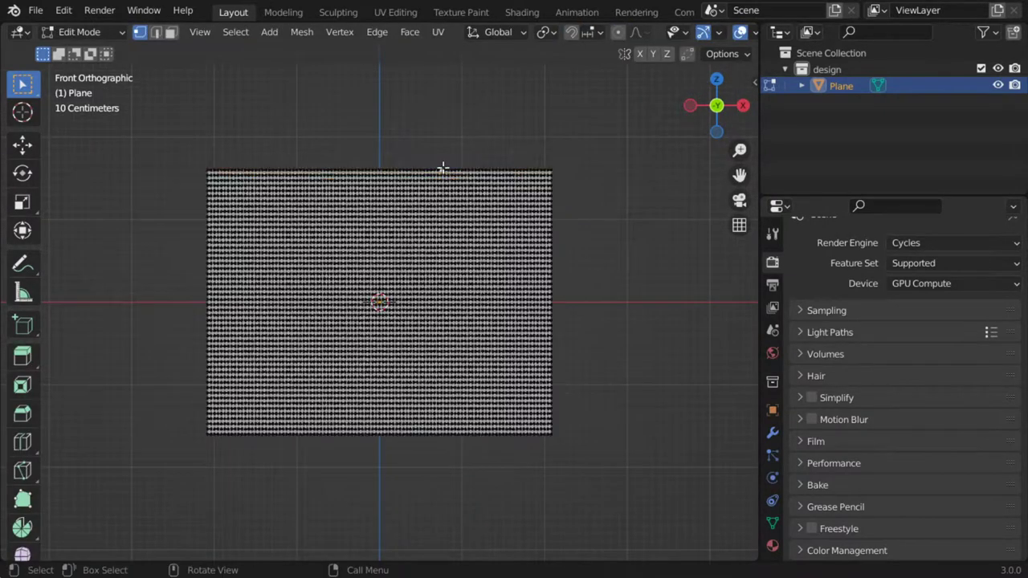
alt+click(443, 169)
click(773, 523)
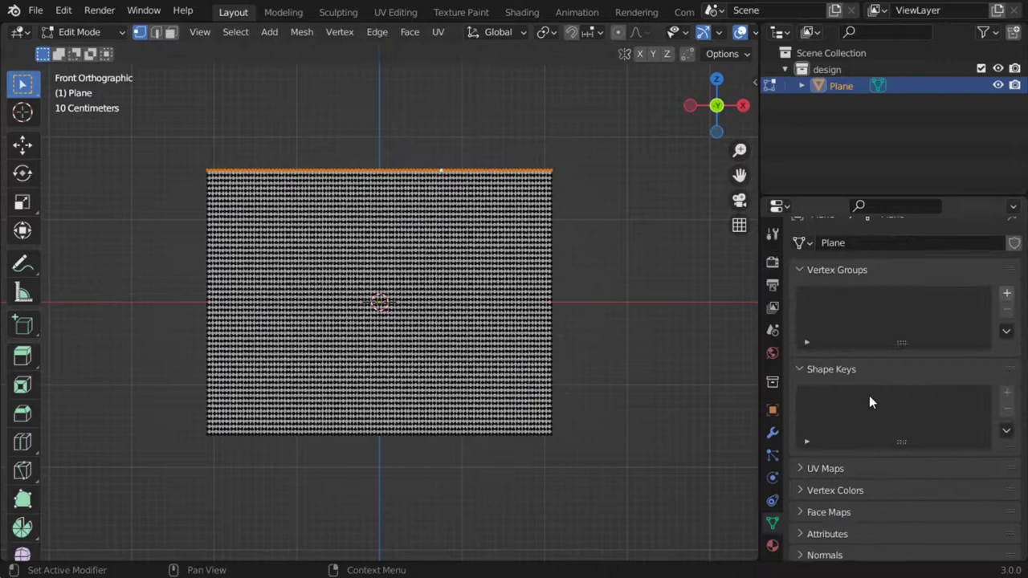
click(1006, 293)
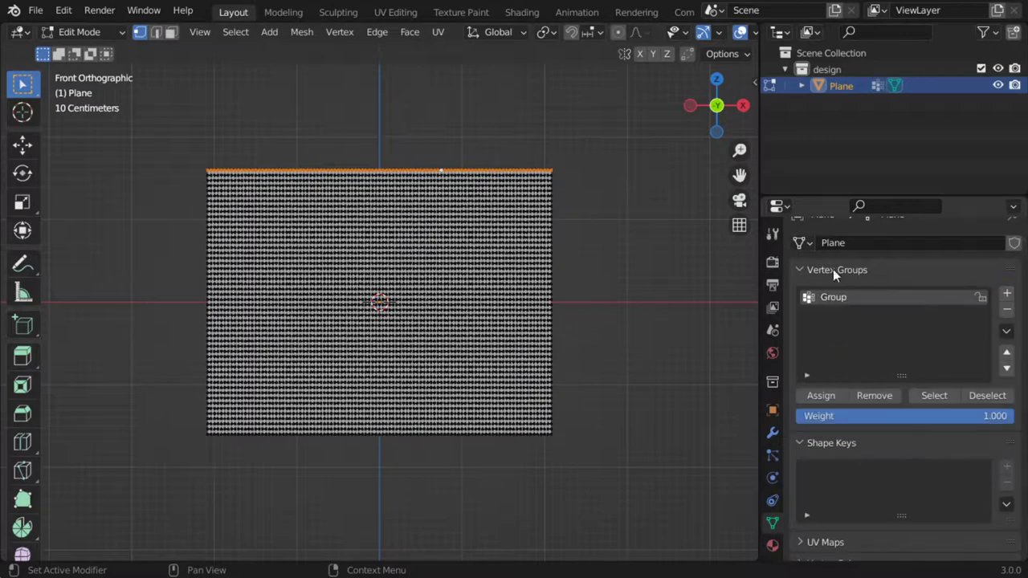
click(820, 395)
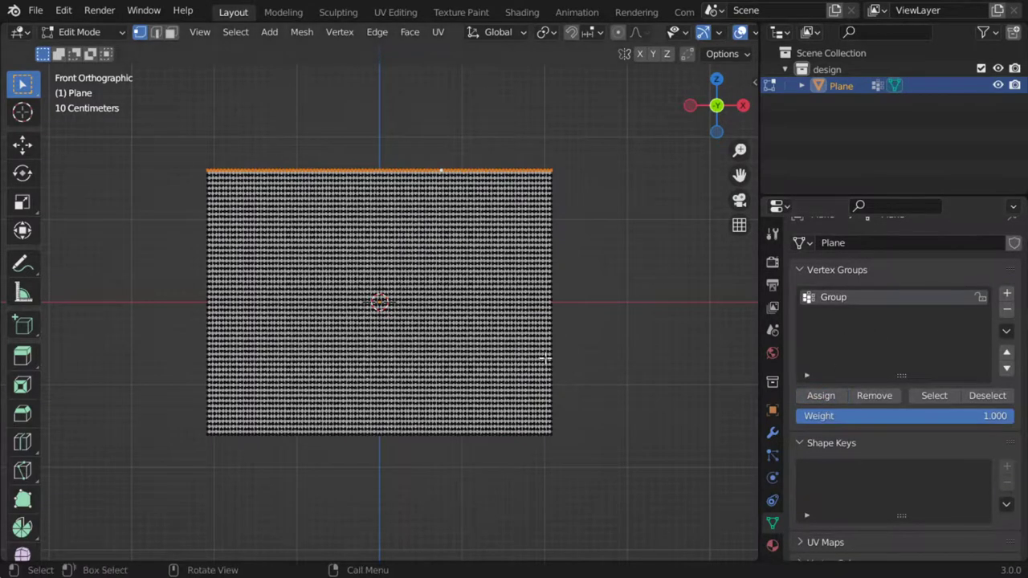
Return to Object Mode, add a Basis and a second shape key to the plane, and rename the second "def".
key(Tab)
key(Tab)
key(Tab)
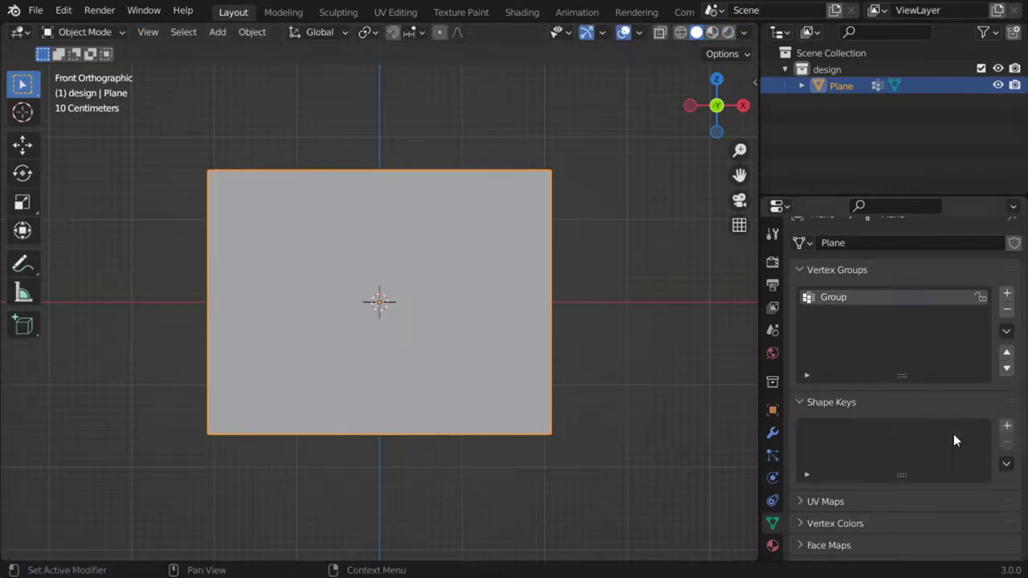
click(1007, 426)
click(1006, 427)
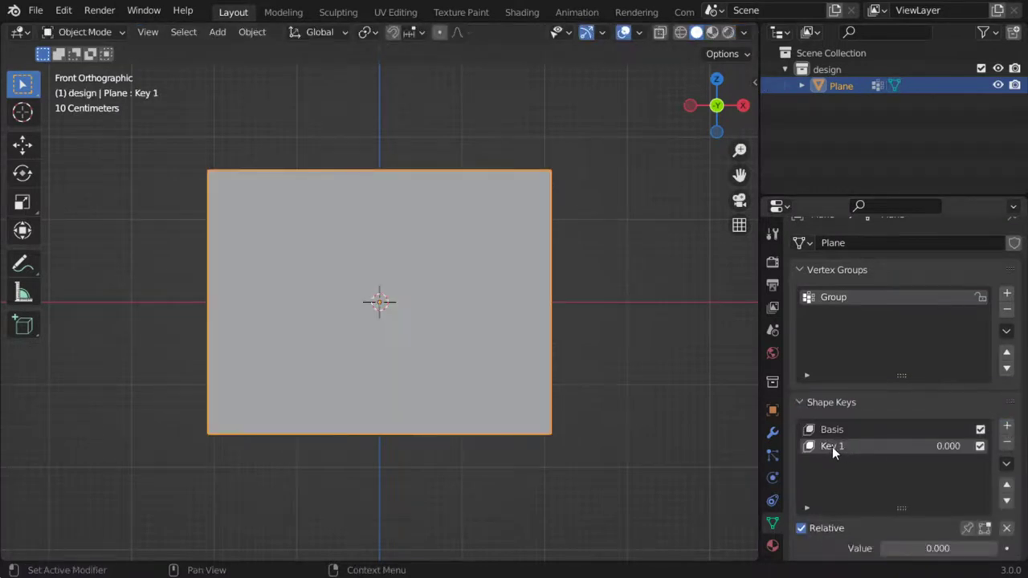
double_click(837, 446)
text(def)
Scale the plane's top edge loop to about 0.5 along X within the "def" shape key, ending in Object Mode.
scroll(902, 479, down, 5)
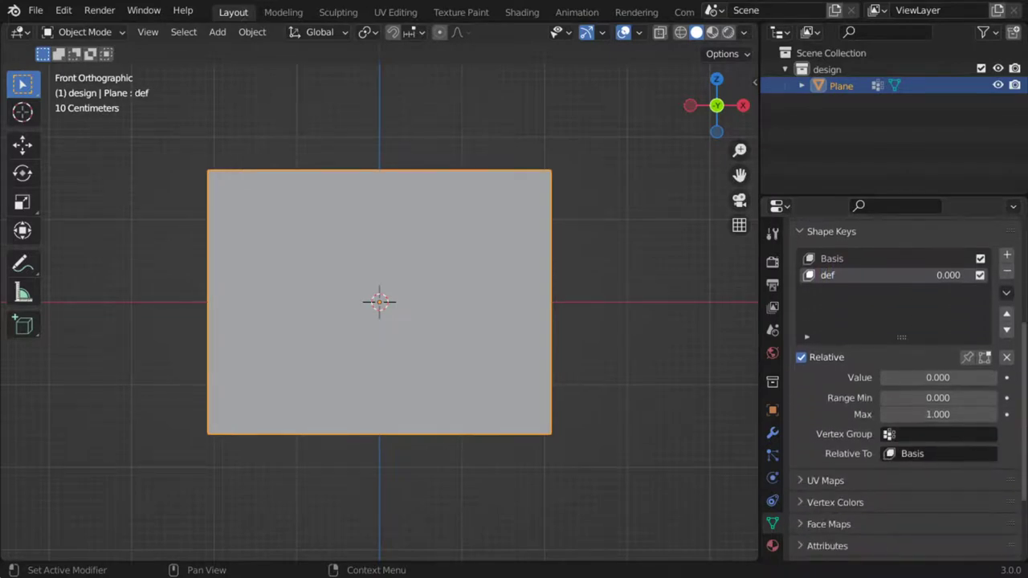
key(Tab)
key(s)
key(x)
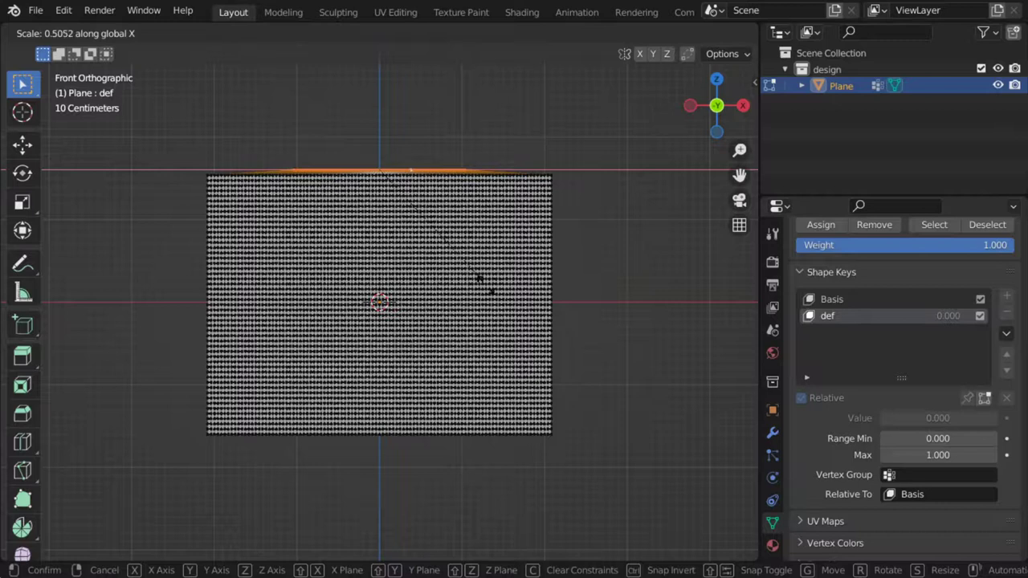
click(478, 283)
key(Tab)
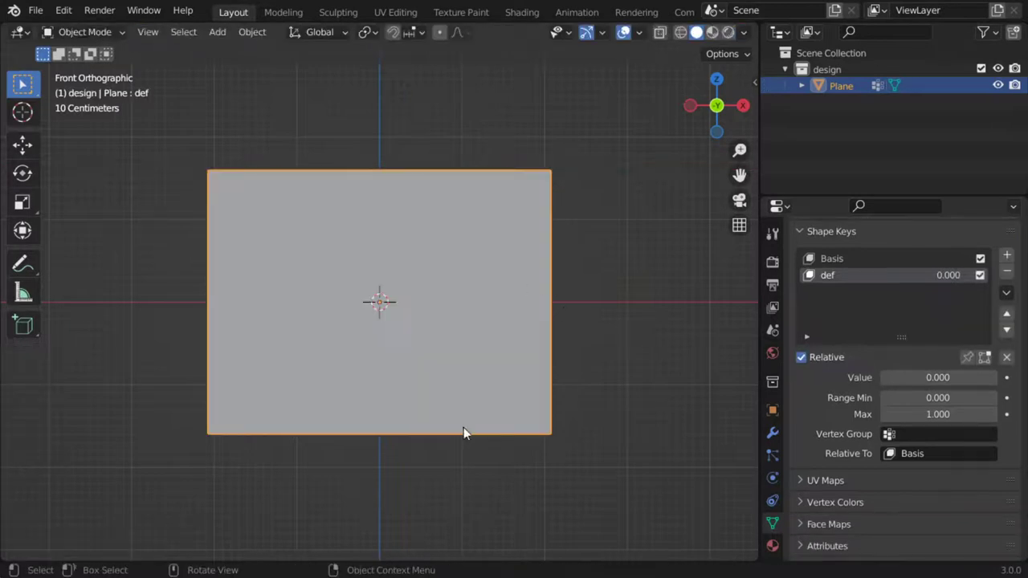
Create an enlarged Timeline area below the 3D viewport and set the animation's end frame to 200.
drag(4, 562, 3, 499)
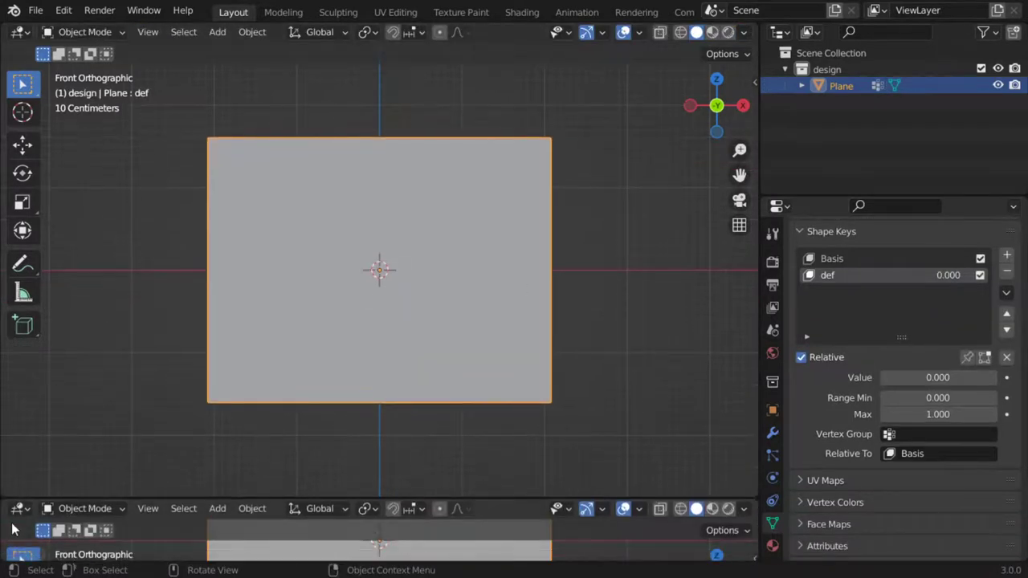
click(18, 509)
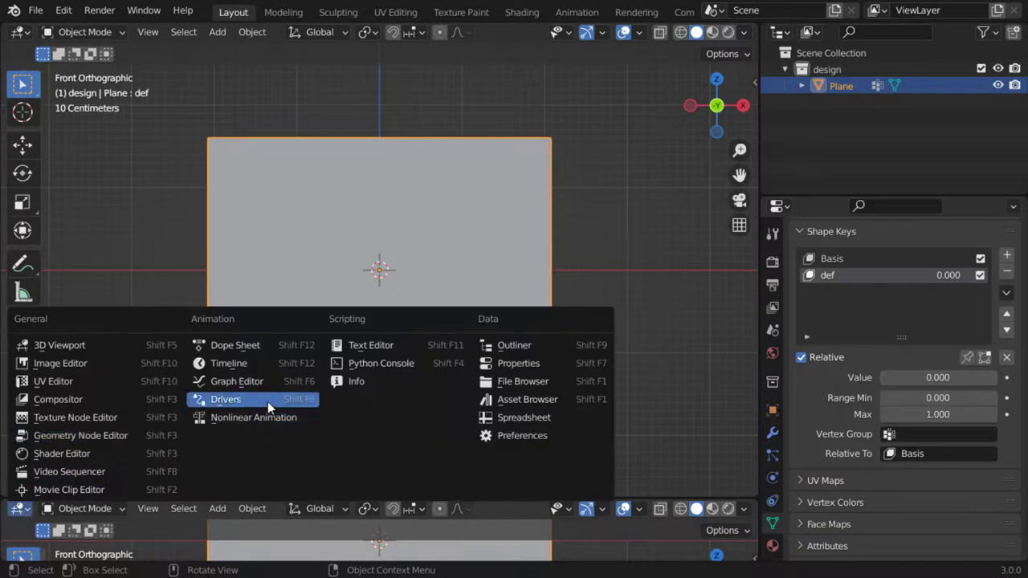
click(251, 367)
click(720, 509)
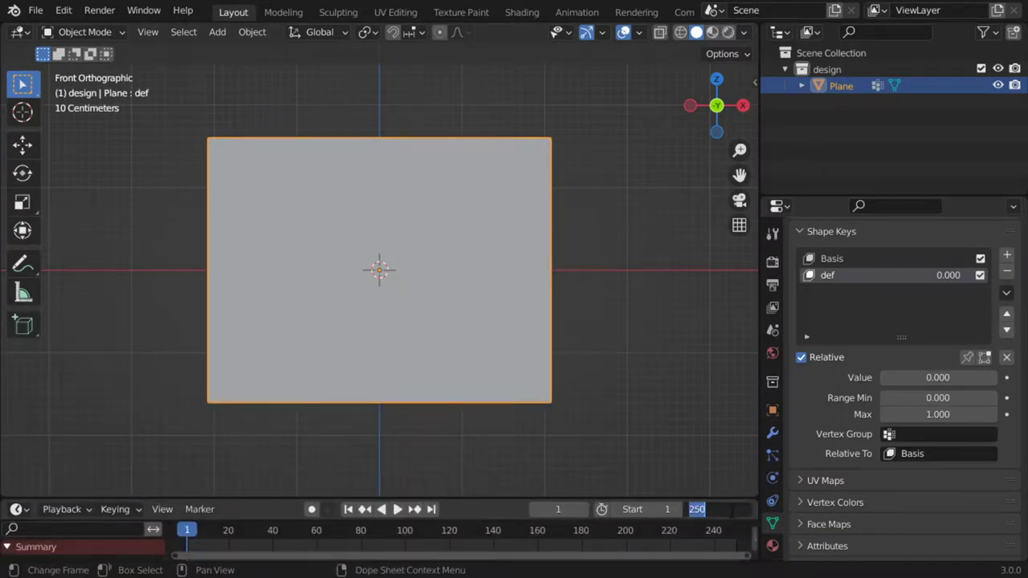
text(200)
key(Return)
drag(282, 499, 286, 437)
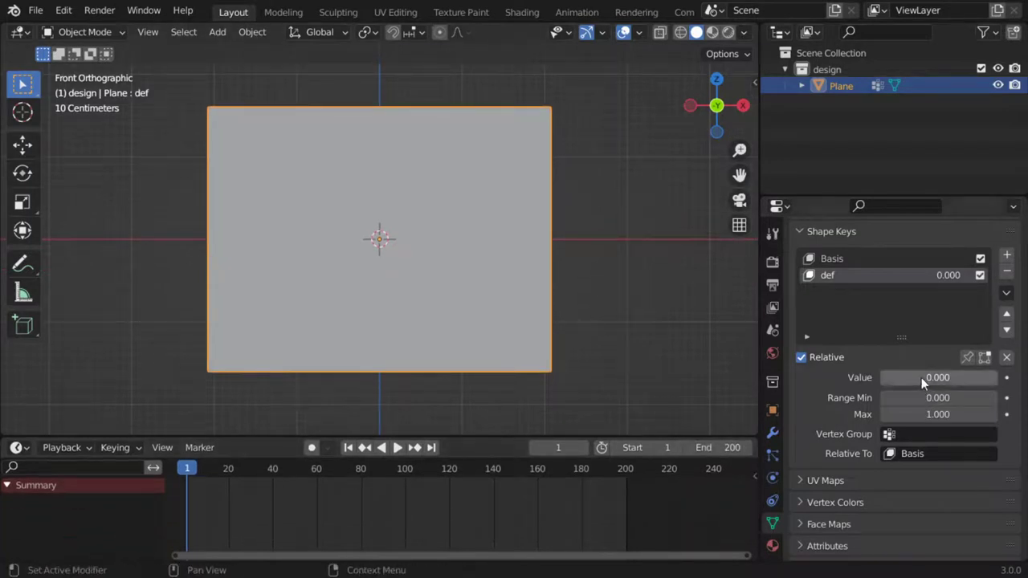
Keyframe the "def" shape key's value at 0.000 on frame 1 and 1.000 on frame 60, and return to frame 0.
key(i)
click(560, 448)
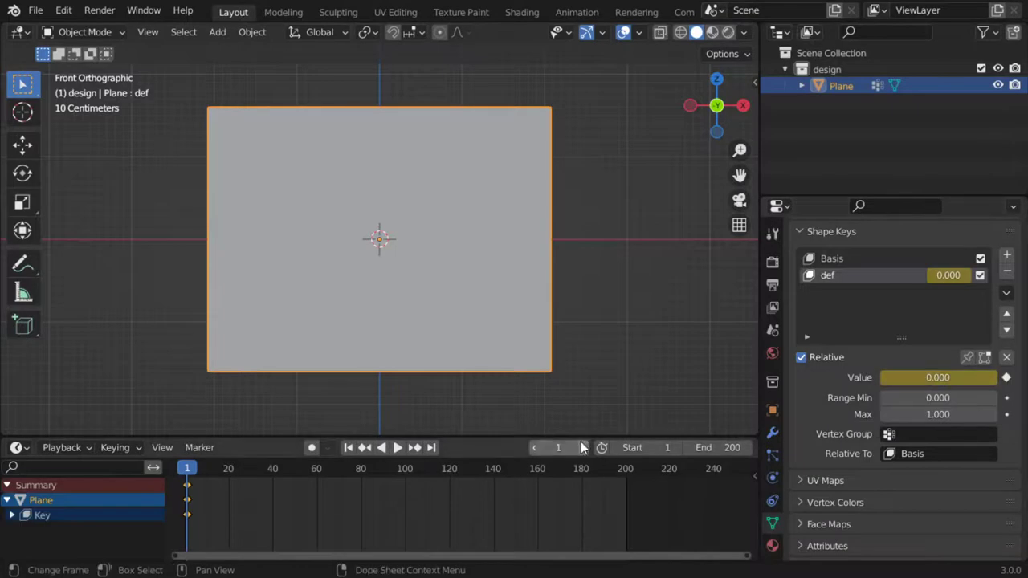
text(60)
key(Return)
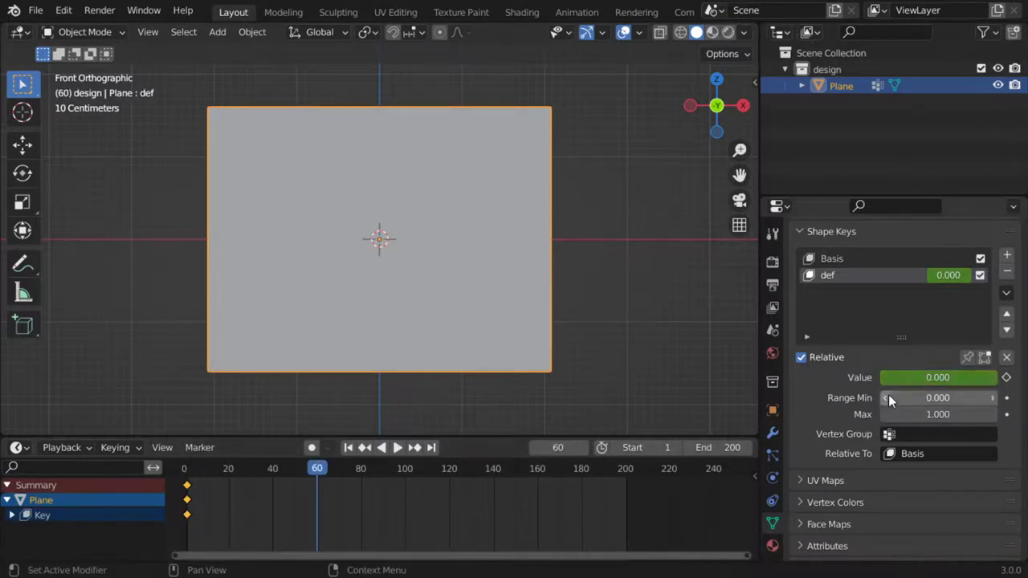
click(921, 377)
text(1)
key(Return)
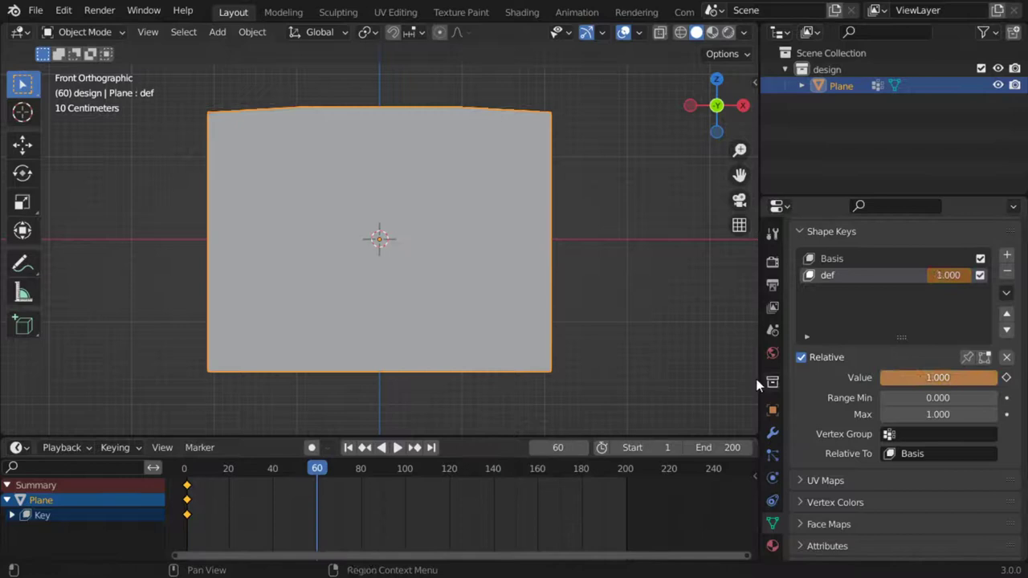
key(i)
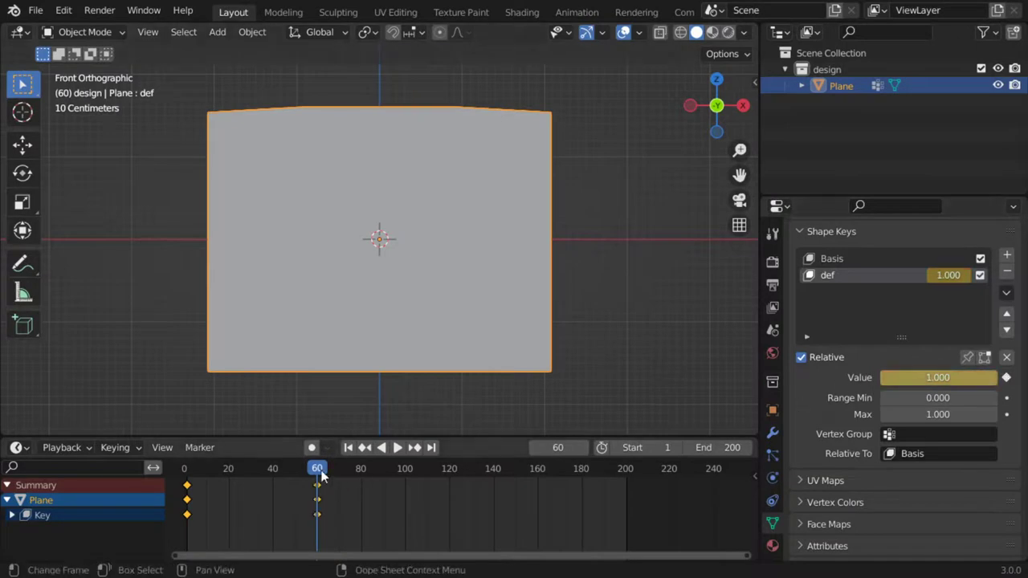
drag(319, 471, 402, 472)
key(Escape)
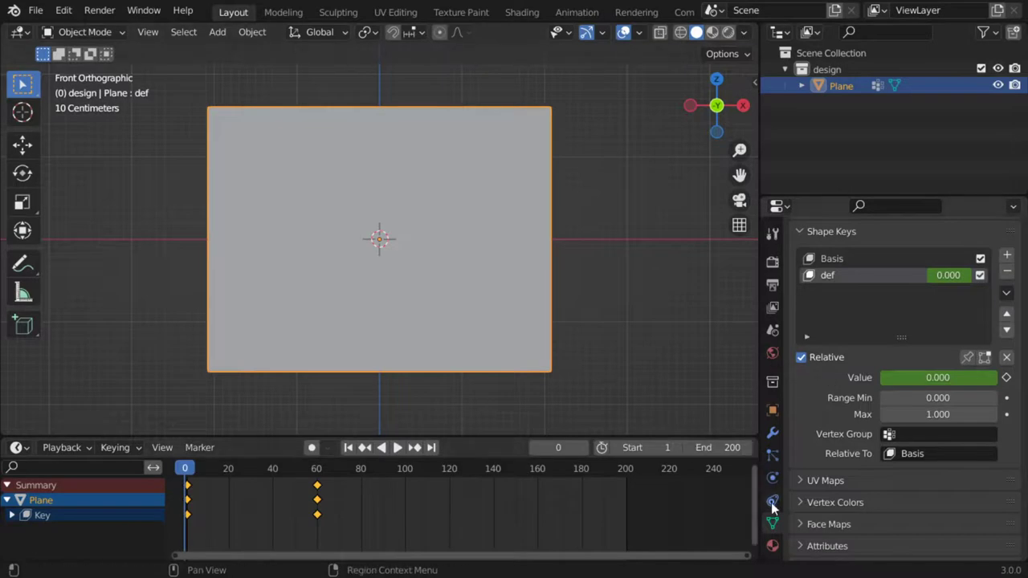
Add Cloth physics to the plane and set its quality steps to 10.
click(773, 480)
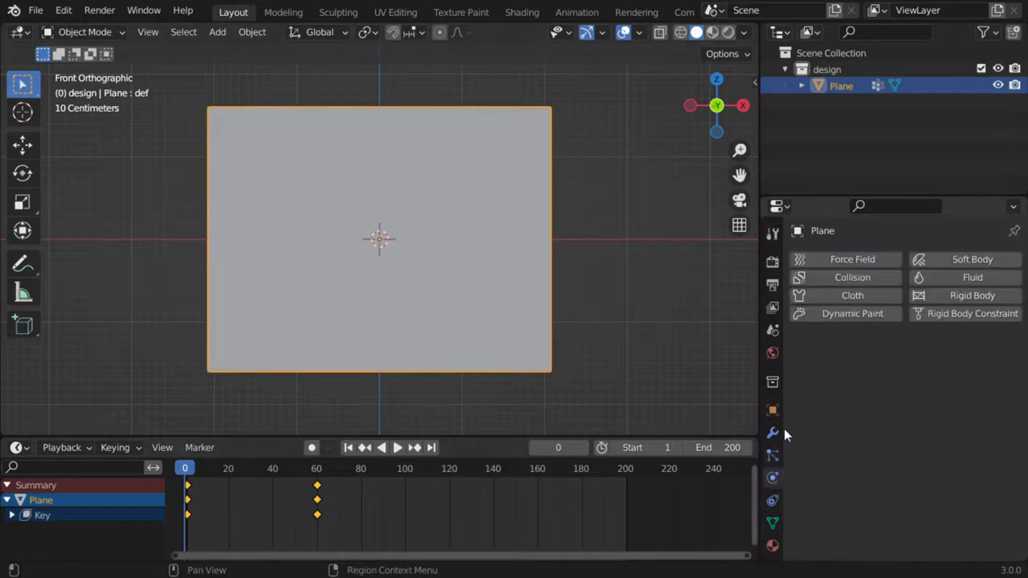
click(861, 295)
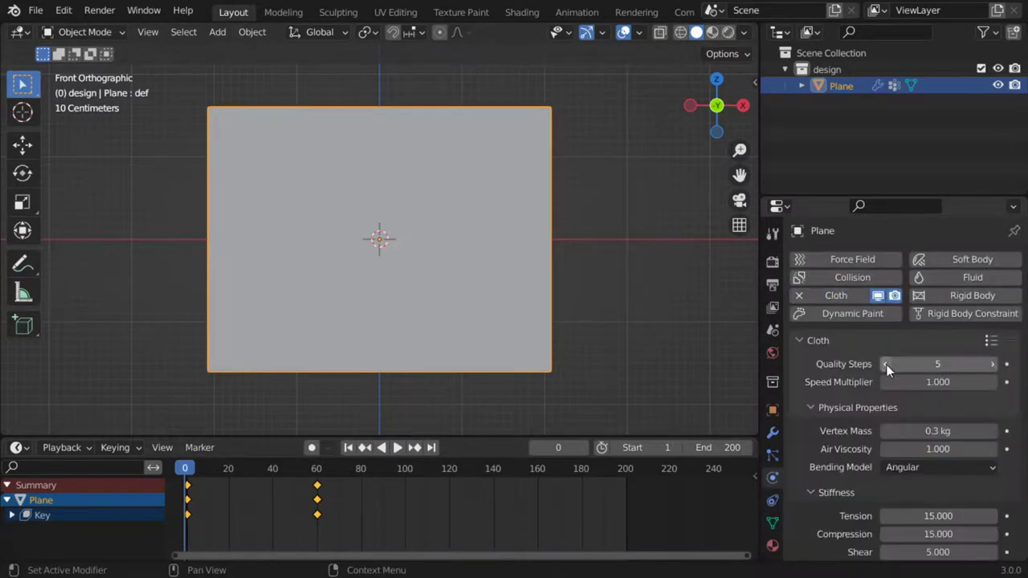
click(937, 367)
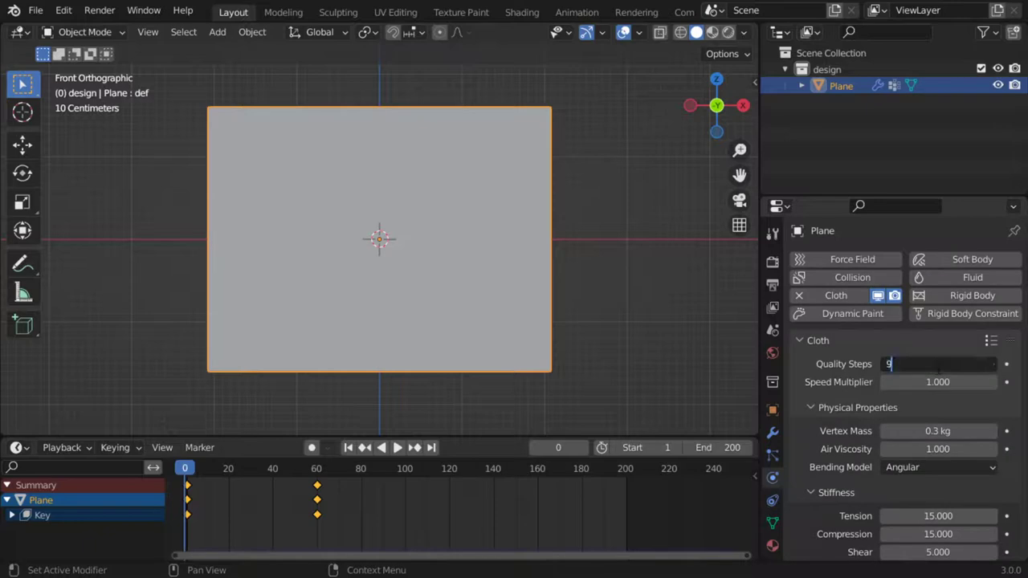
text(10)
key(Return)
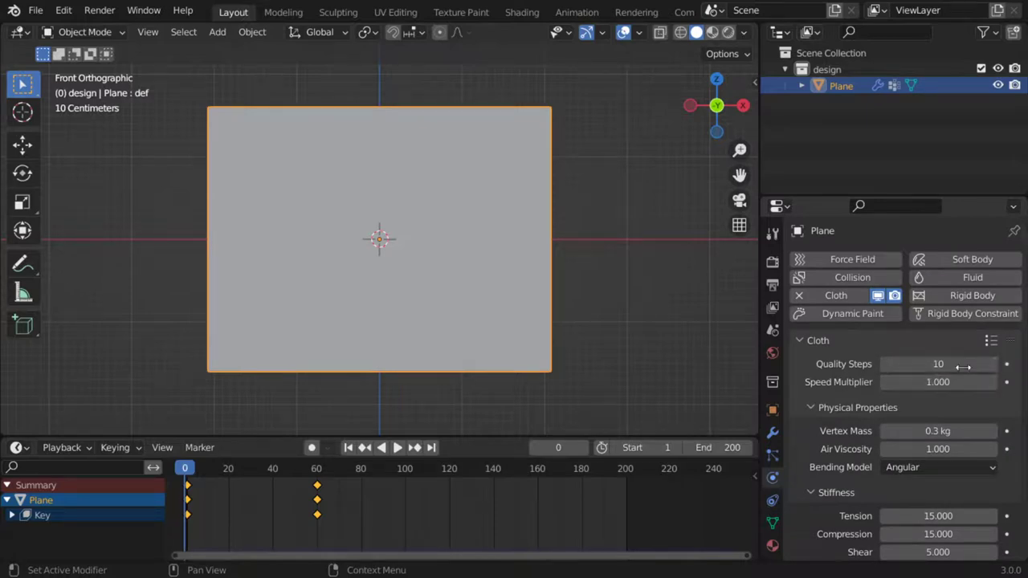
click(992, 341)
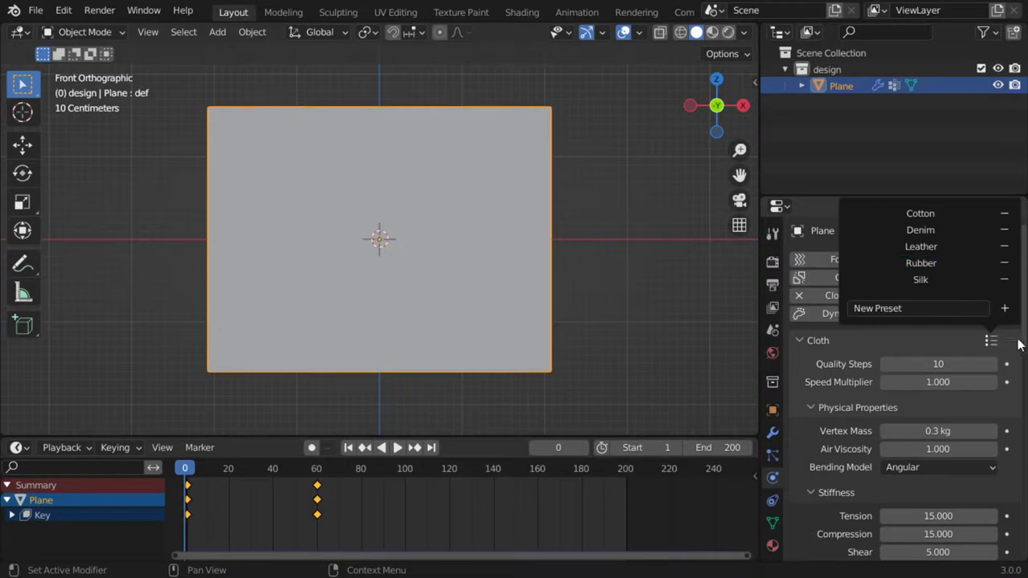
Pin the cloth by the vertex group "Group" in its shape settings.
drag(1023, 338, 1014, 570)
click(835, 490)
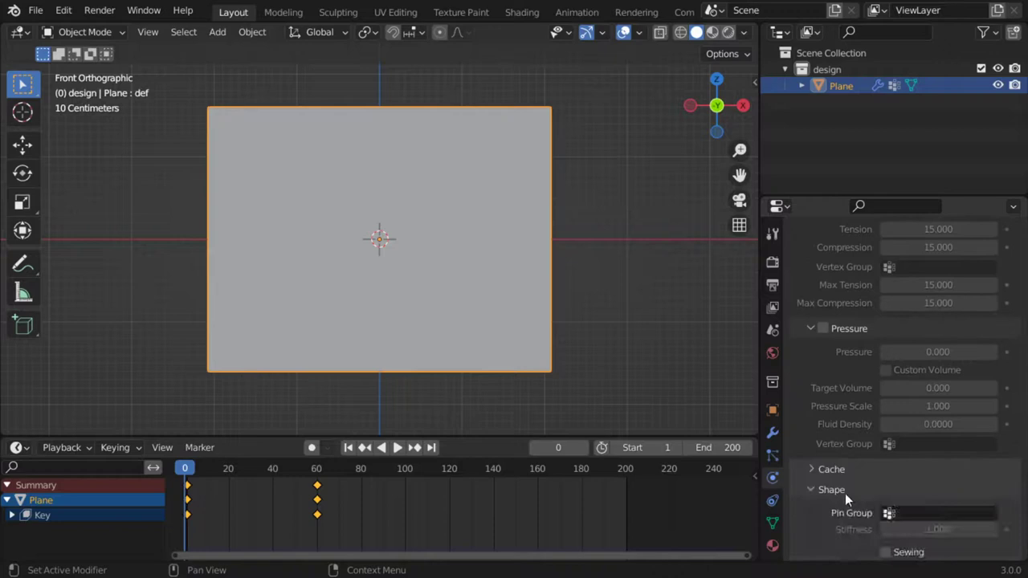
click(940, 512)
click(850, 342)
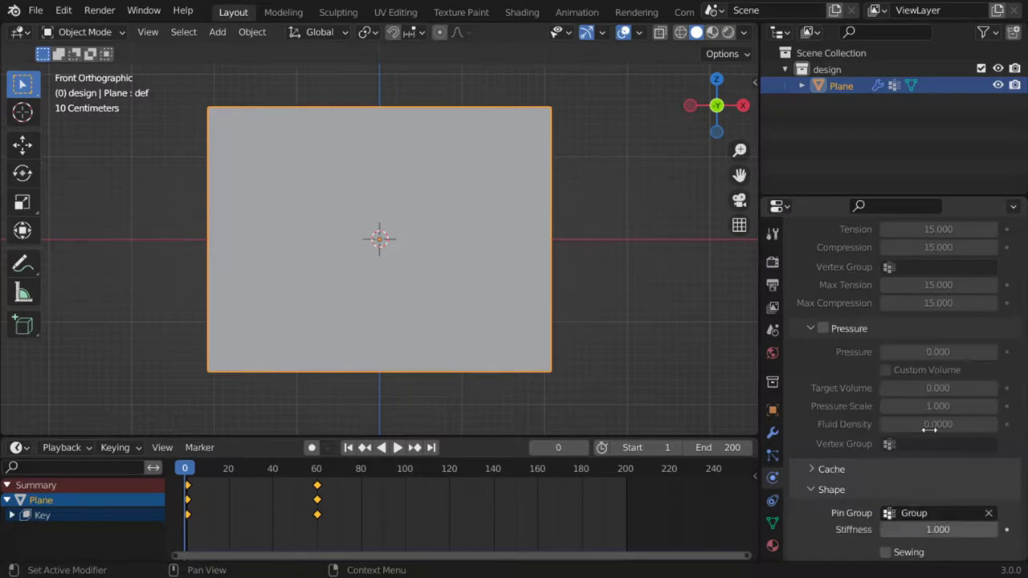
Set the cloth's collision quality to 5 and enable self collisions with a distance of 0.001 m.
drag(1023, 462, 1022, 524)
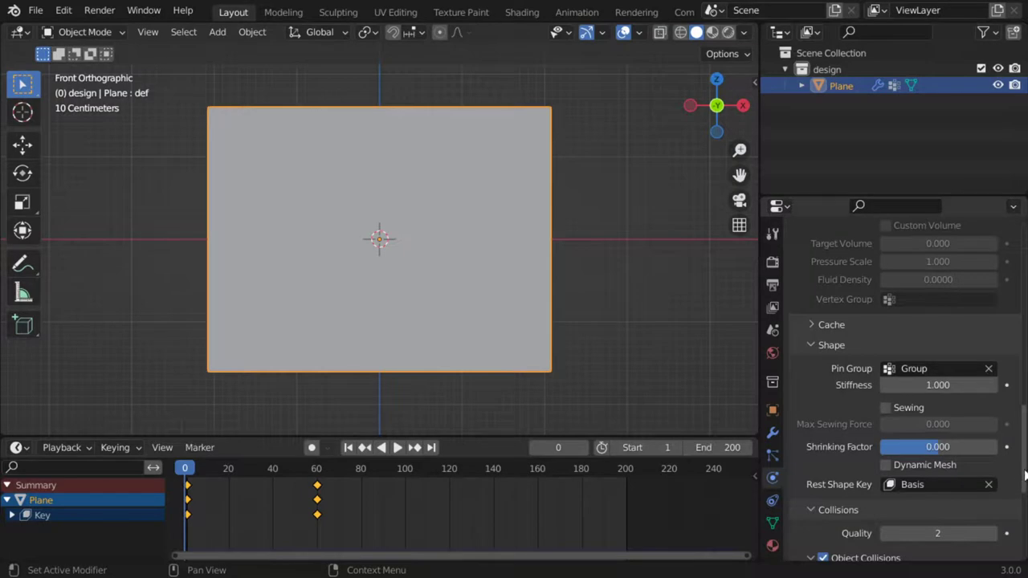
drag(1025, 475, 1024, 554)
click(938, 295)
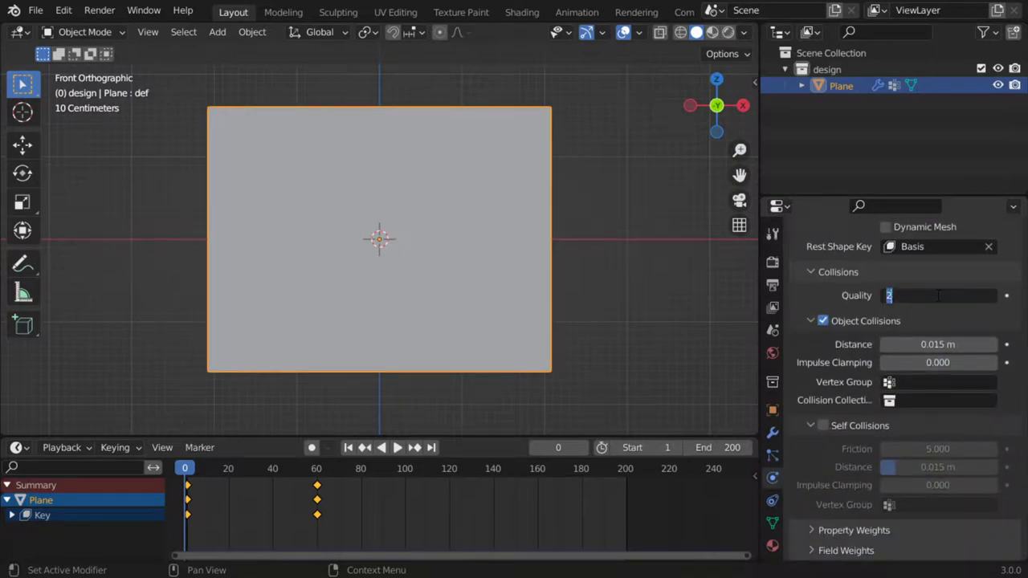
key(Return)
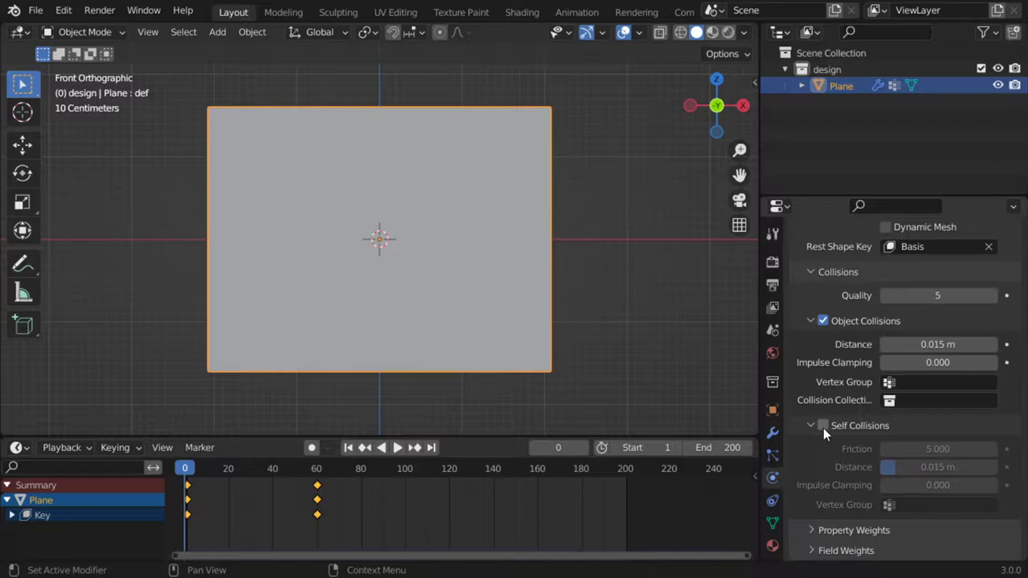
click(822, 425)
drag(890, 469, 886, 470)
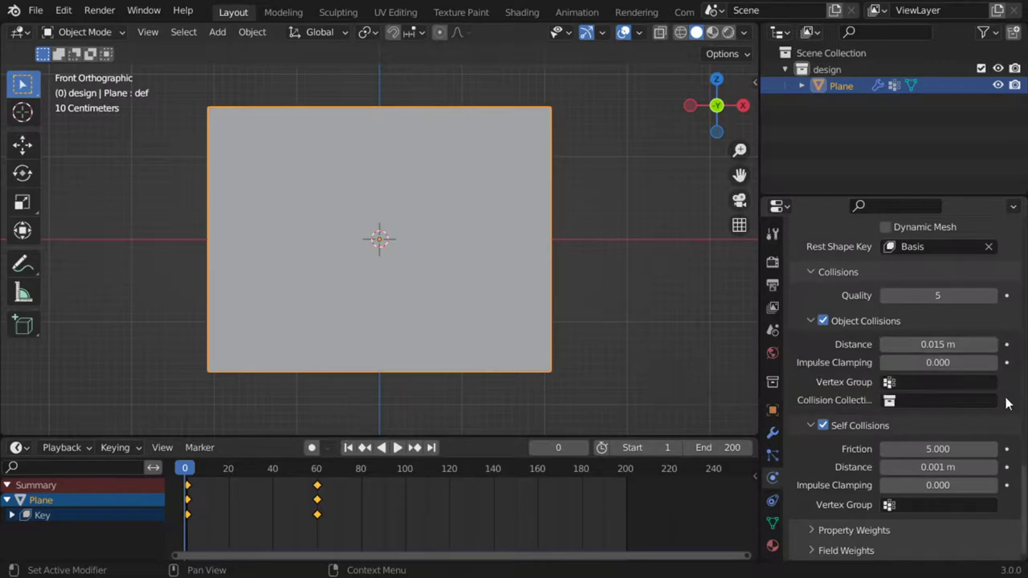
Expand the cloth's cache settings and save the project as saved.blend.
mouse_move(1025, 491)
mouse_down()
mouse_move(1021, 249)
mouse_move(1024, 482)
mouse_up()
scroll(851, 345, up, 5)
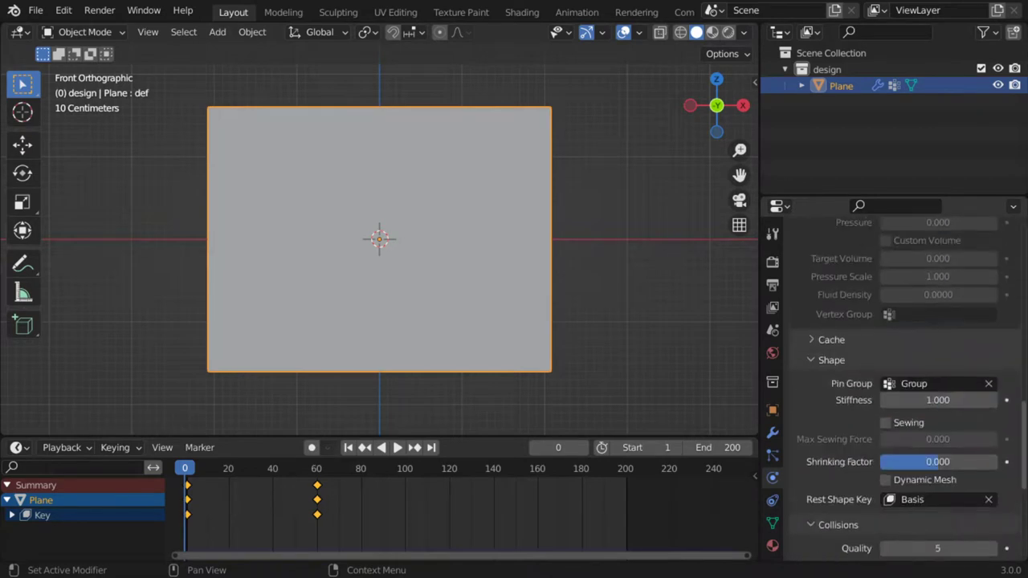
click(850, 344)
key(ctrl+s)
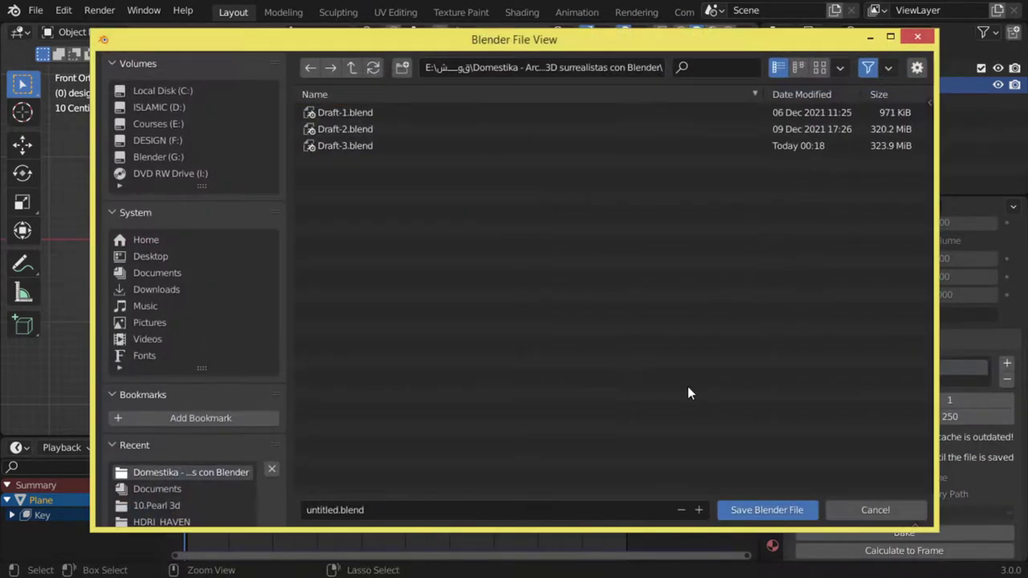
click(392, 509)
text(saved)
click(748, 510)
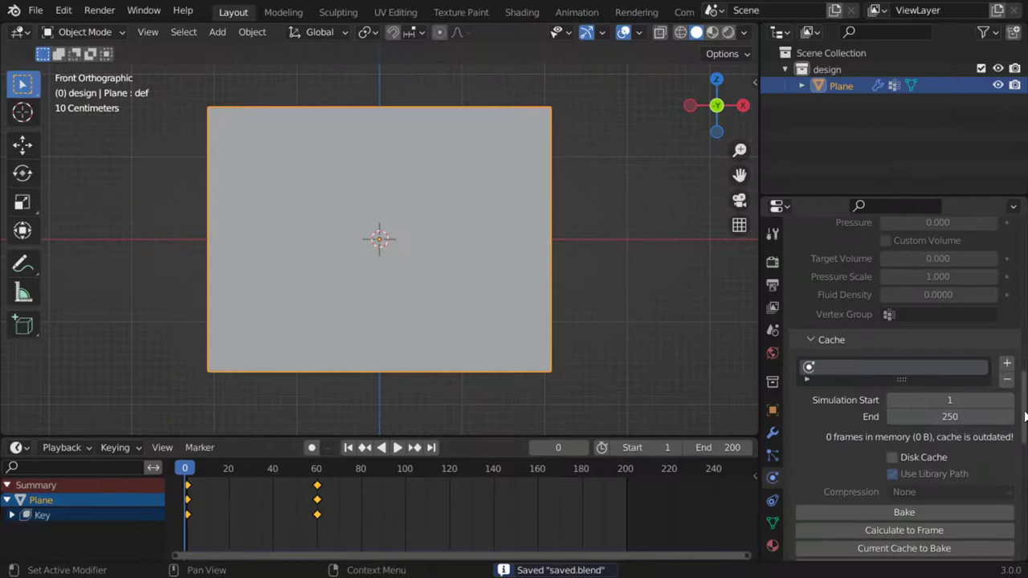
Set the cloth cache's simulation end to frame 200 and bake all dynamics.
scroll(987, 461, down, 4)
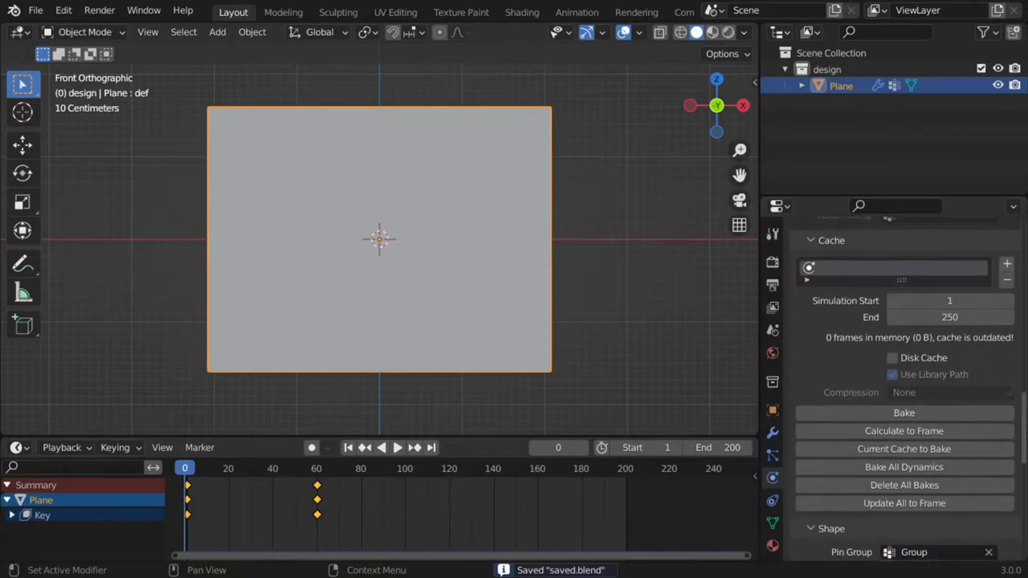
click(955, 302)
text(200)
key(Return)
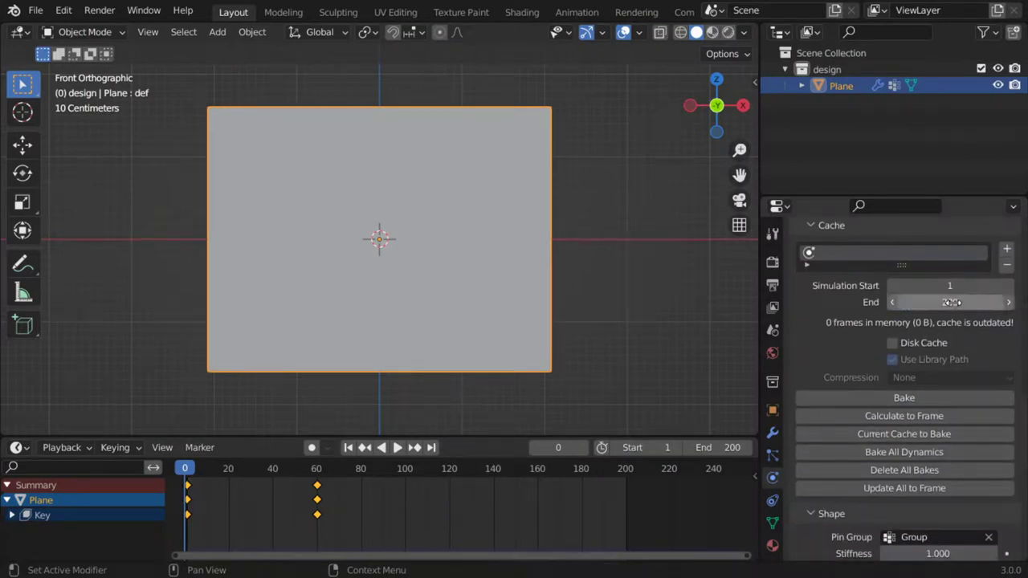
click(904, 451)
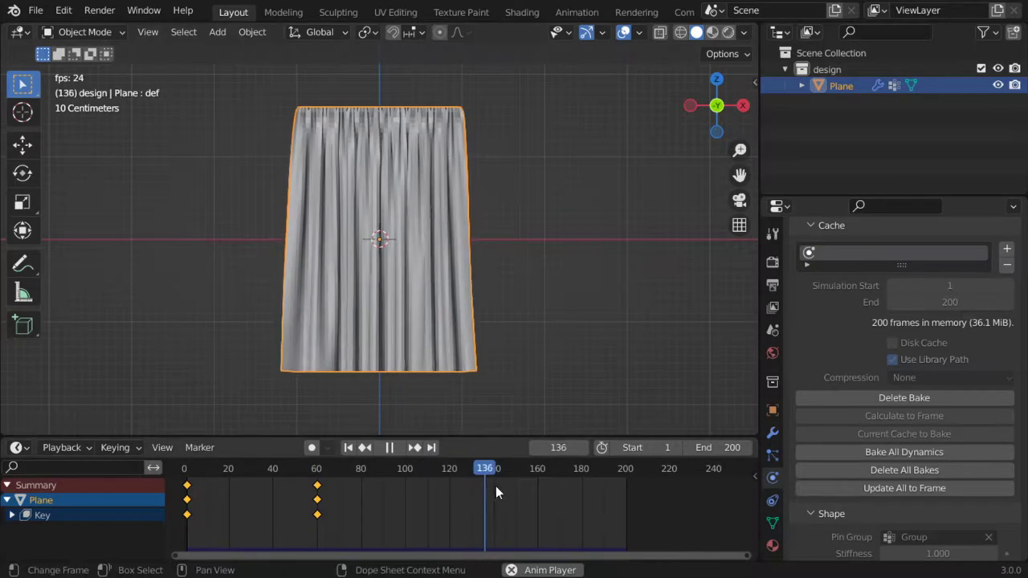
Play and scrub through the baked cloth simulation, stopping on frame 117 for the curtain's shape.
drag(488, 480, 334, 473)
key(space)
key(space)
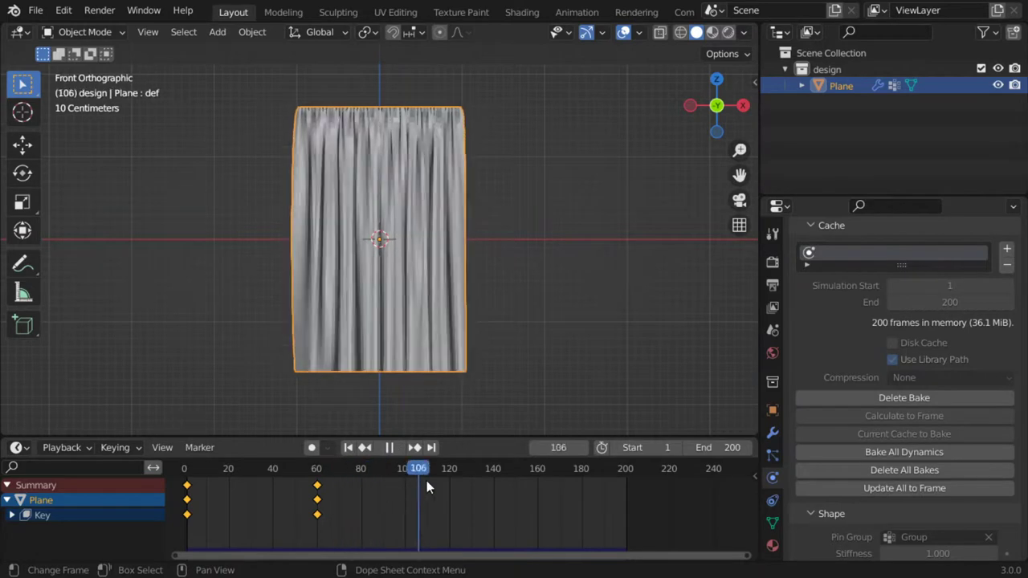
drag(426, 480, 494, 503)
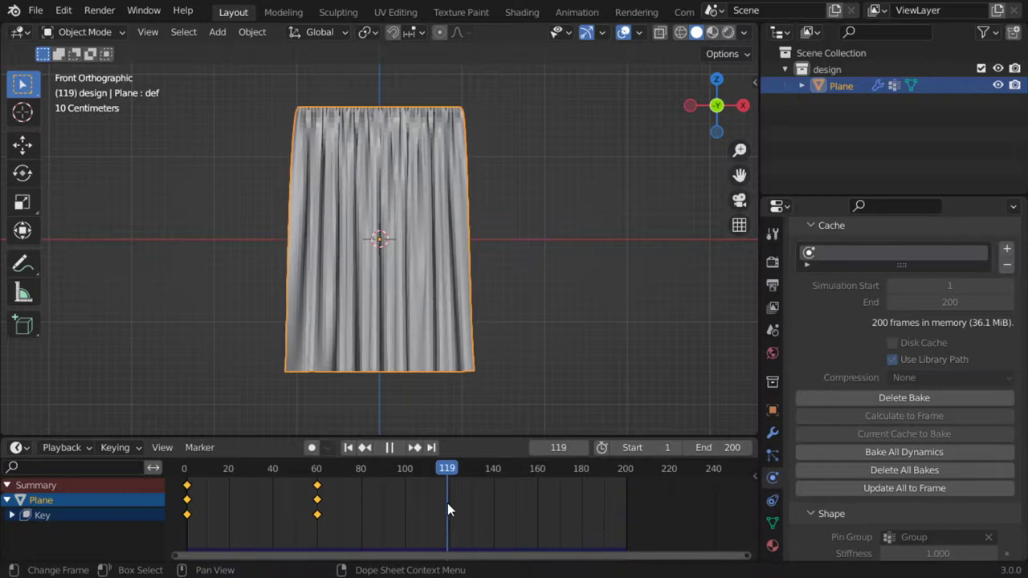
drag(447, 503, 443, 529)
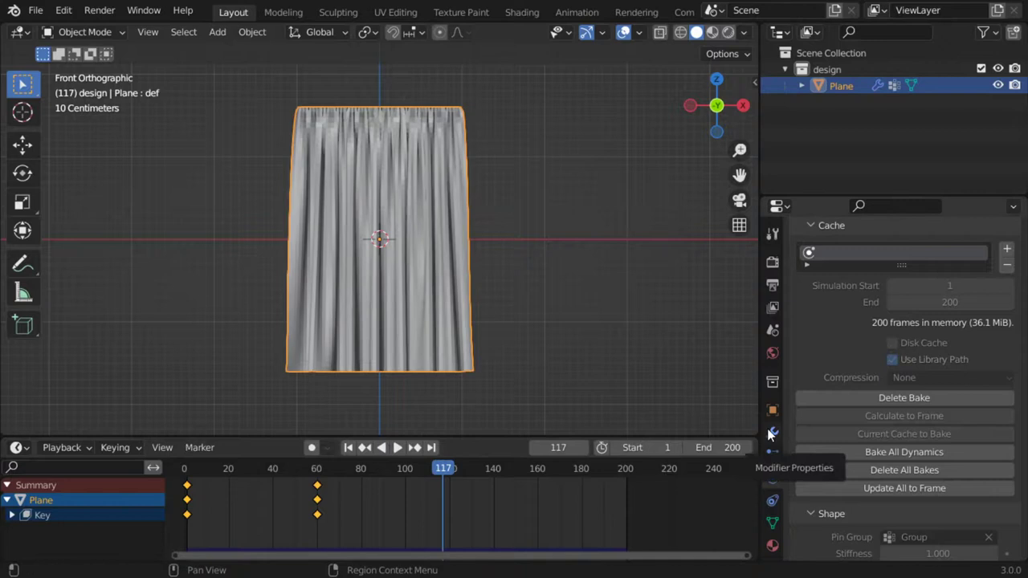
Apply the plane's Cloth modifier as a shape key at frame 117.
click(773, 523)
click(773, 432)
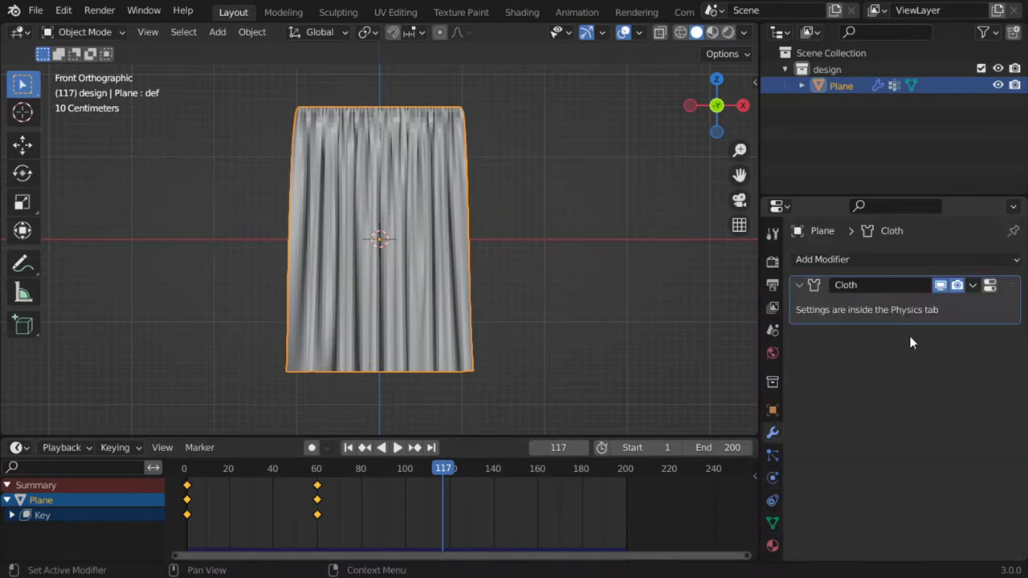
click(973, 286)
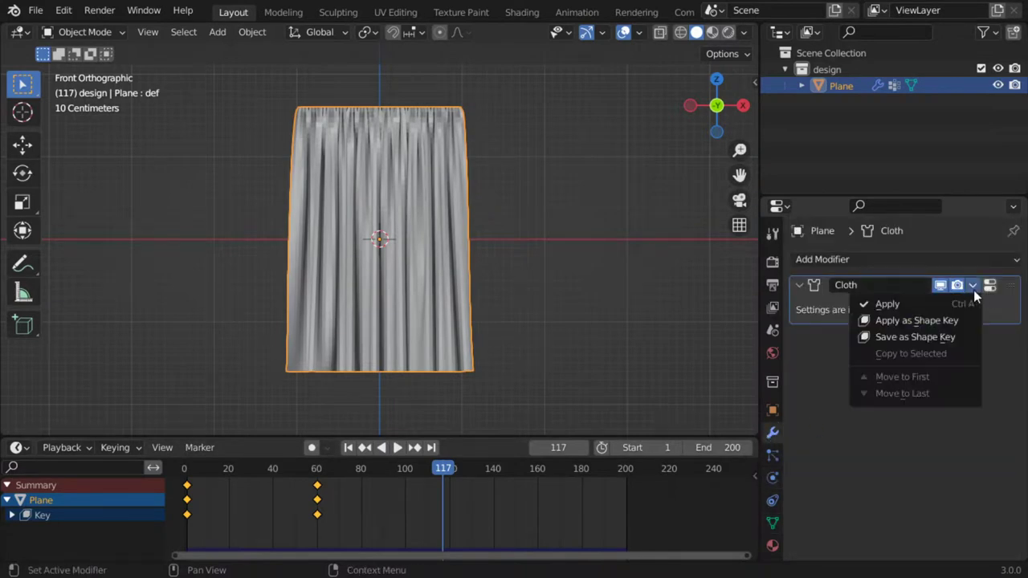
click(928, 321)
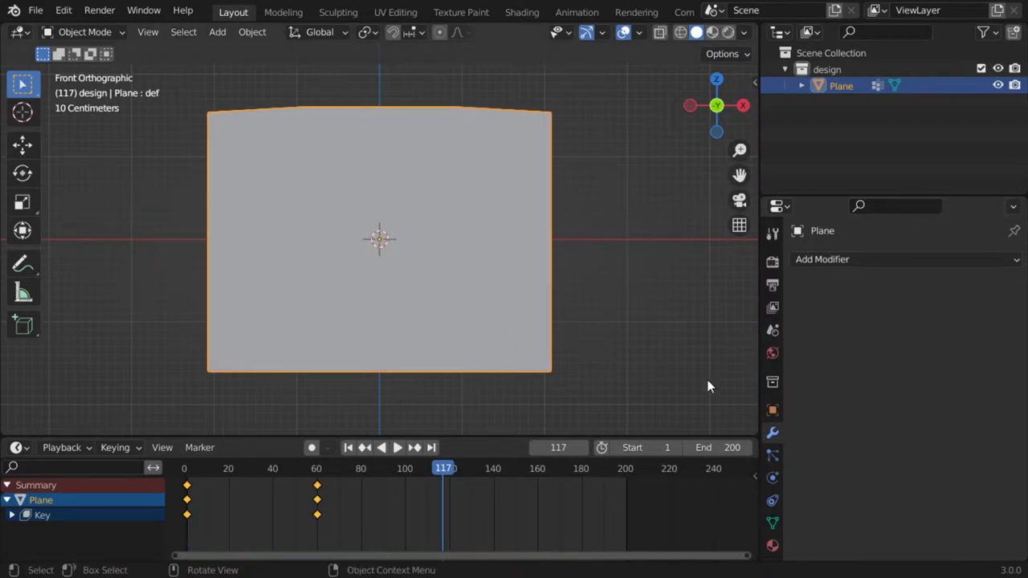
Delete the Basis and "def" shape keys from the plane, keeping only the Cloth shape key.
click(773, 523)
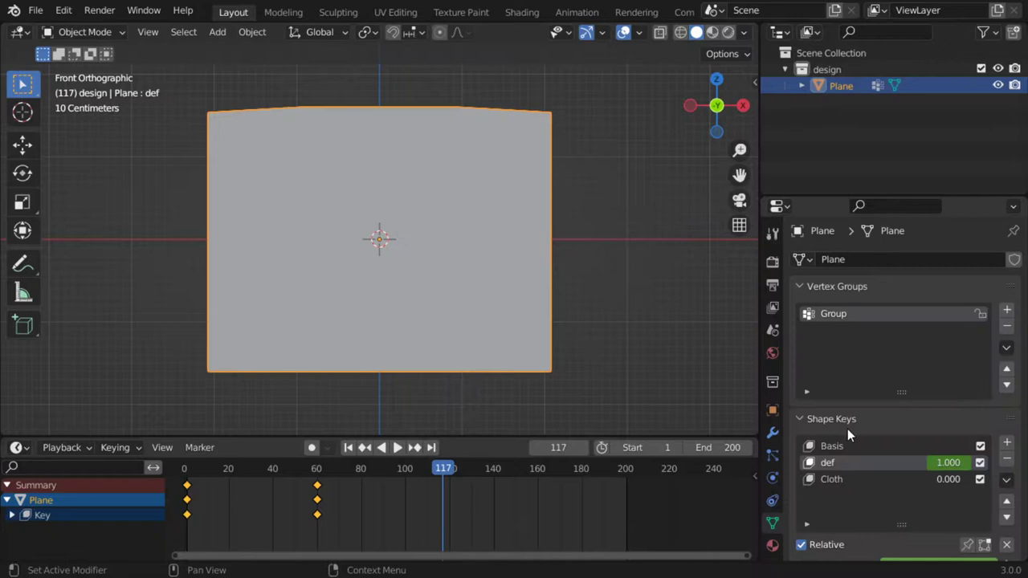
click(904, 445)
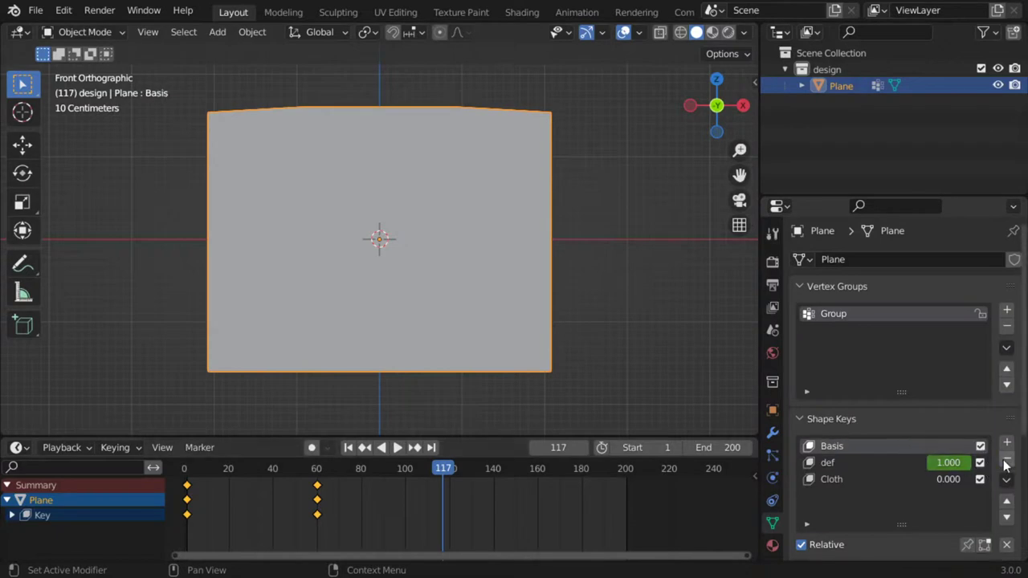
click(1007, 462)
click(1006, 461)
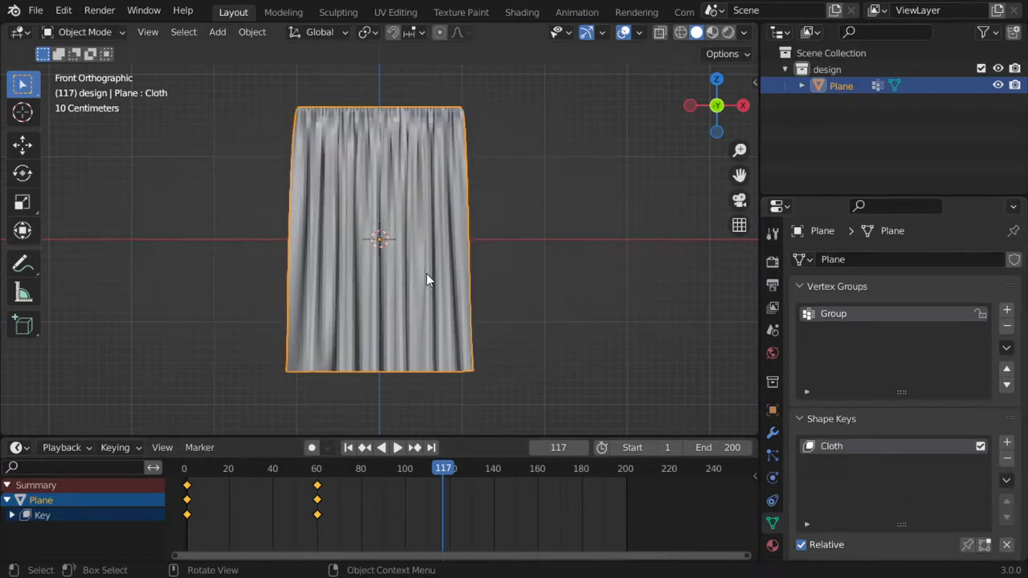
Apply smooth shading to the curtain mesh and examine its folds up close.
right_click(418, 248)
click(417, 245)
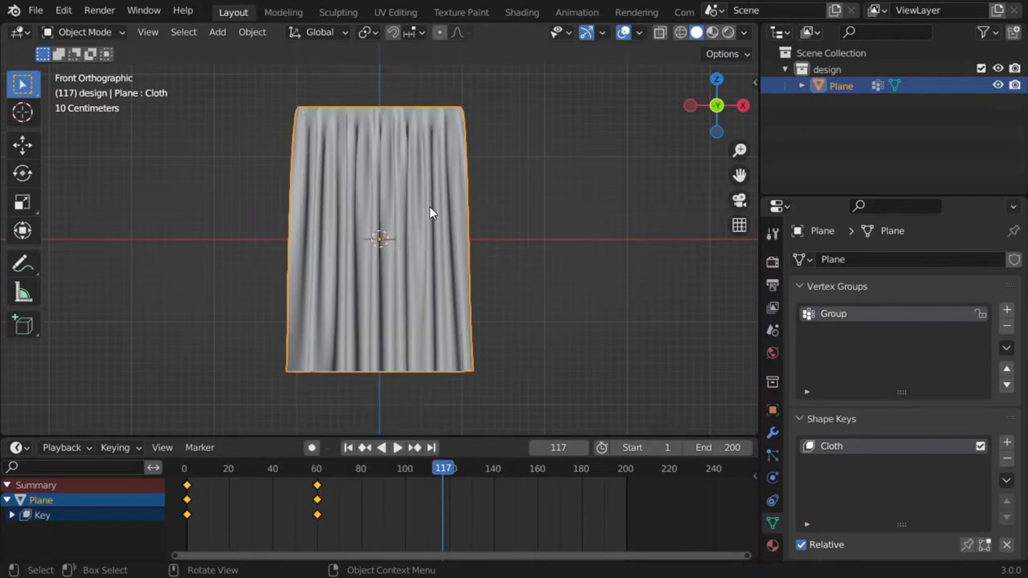
scroll(420, 182, up, 1)
shift+scroll(438, 201, up, 2)
scroll(458, 193, up, 2)
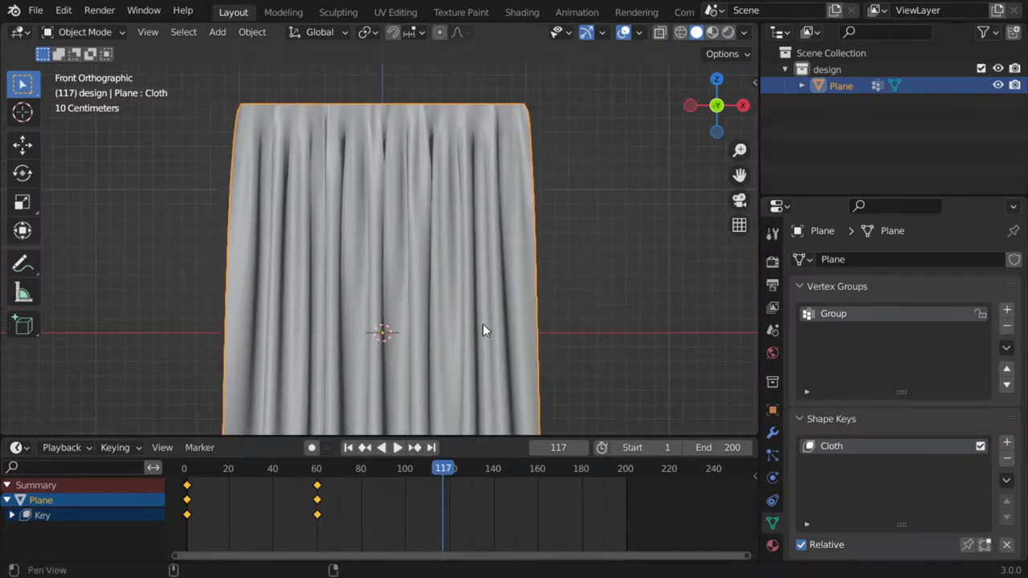
scroll(482, 324, up, 1)
scroll(468, 252, down, 3)
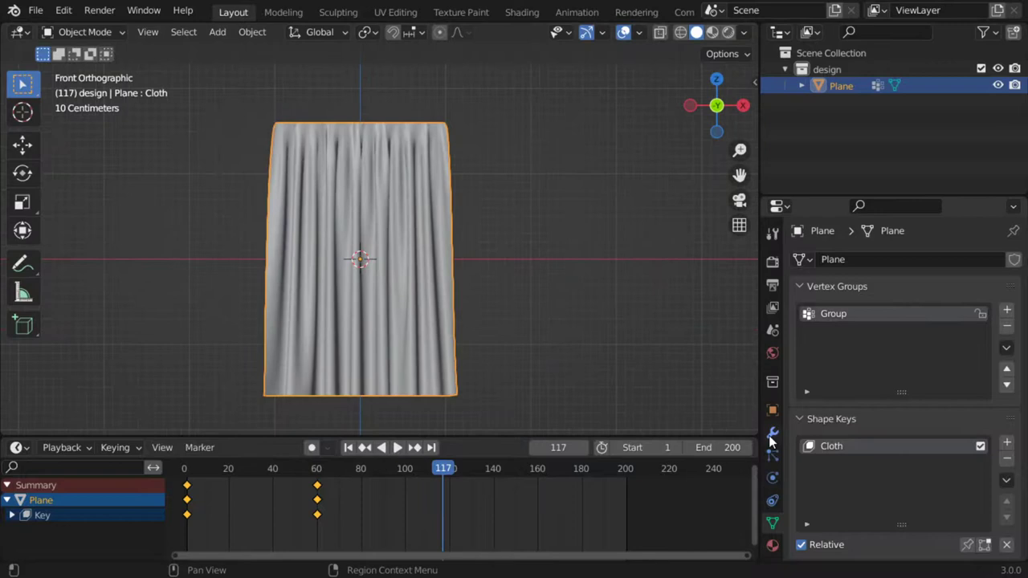
Apply smooth shading to the curtain and add a Subdivision Surface modifier to it.
click(773, 432)
right_click(456, 239)
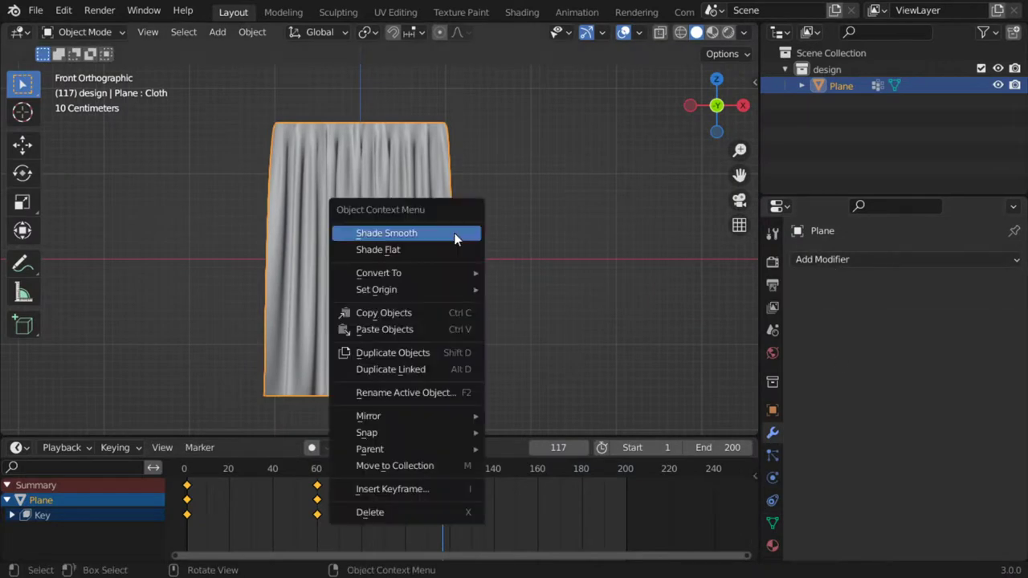
click(425, 234)
right_click(412, 211)
click(873, 261)
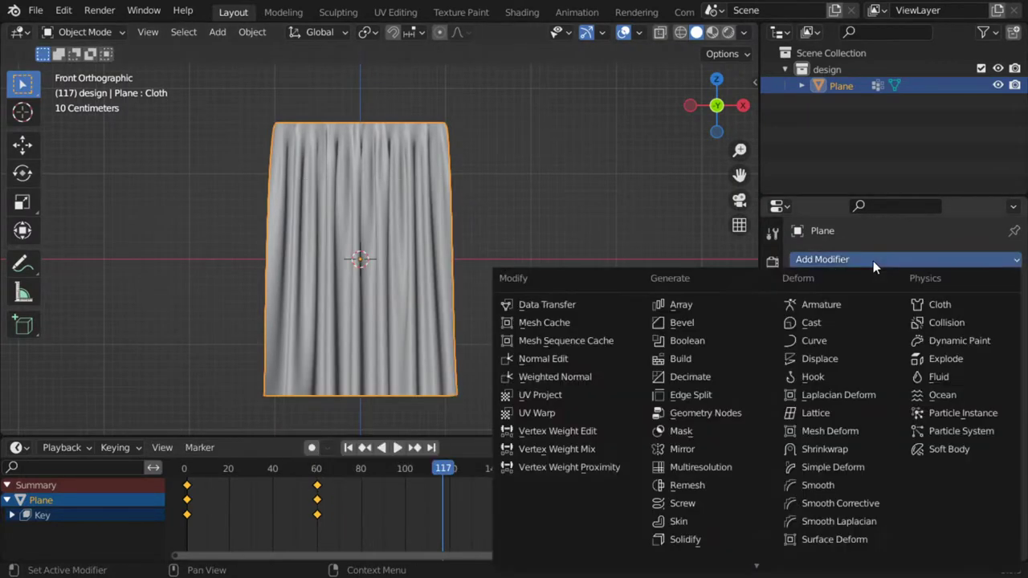
scroll(746, 506, down, 4)
click(745, 485)
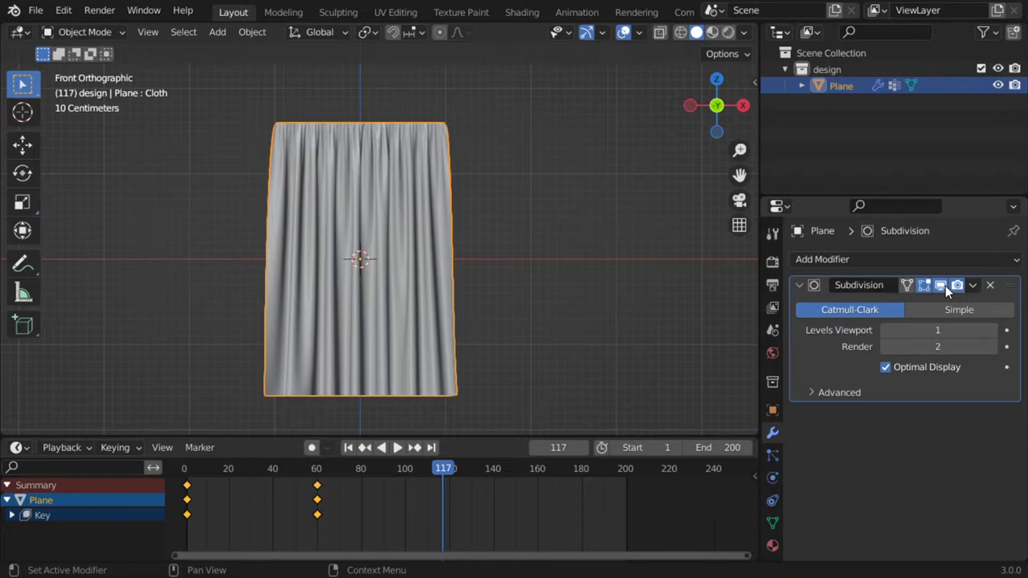
scroll(425, 169, up, 2)
shift+middle_drag(430, 139, 442, 203)
scroll(442, 203, up, 3)
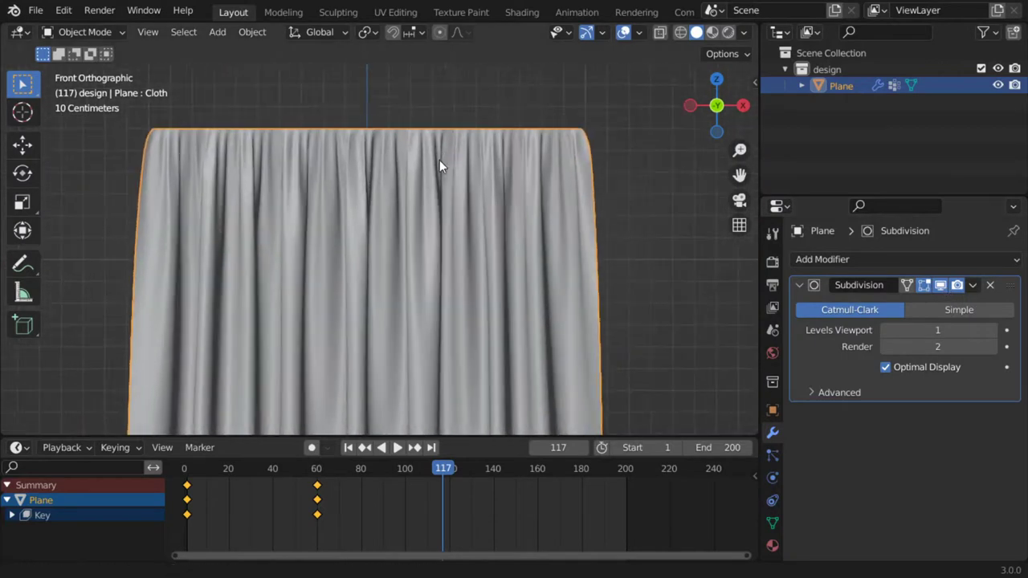
scroll(441, 168, up, 1)
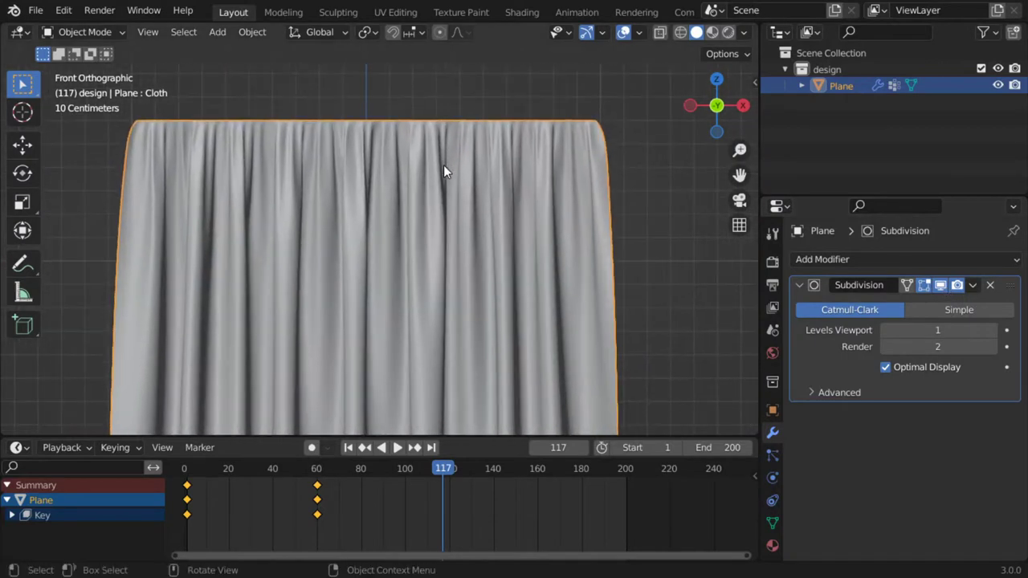
Deselect the curtain, shrink the timeline to enlarge the 3D viewport, and view the whole curtain.
click(74, 31)
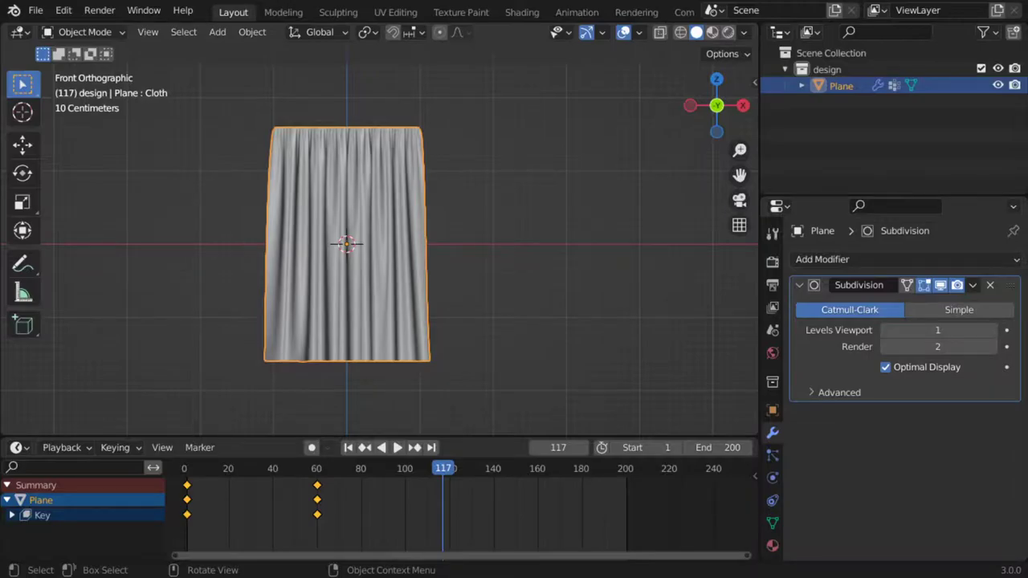
click(586, 365)
scroll(573, 286, up, 3)
scroll(572, 305, up, 1)
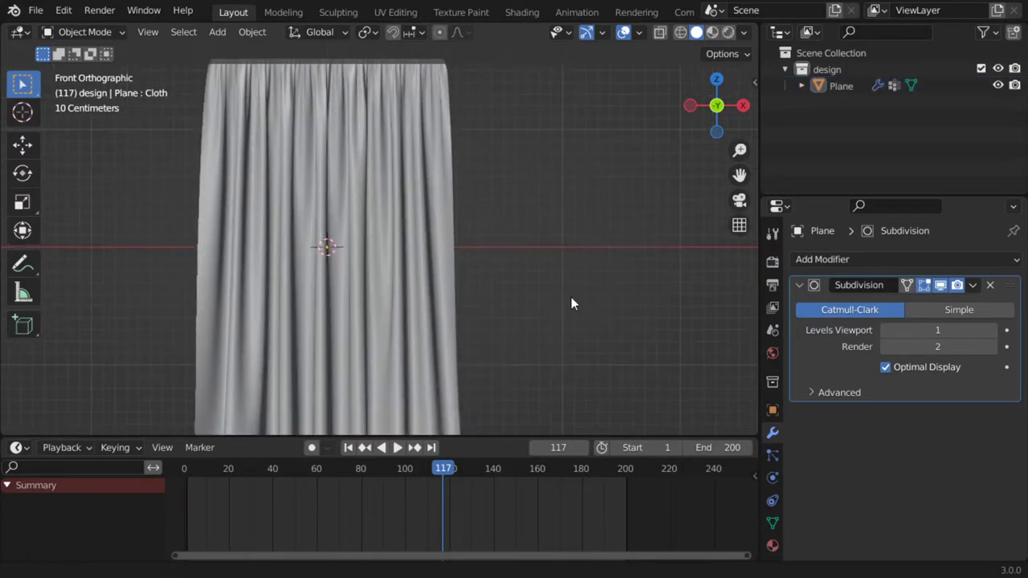
drag(487, 436, 494, 511)
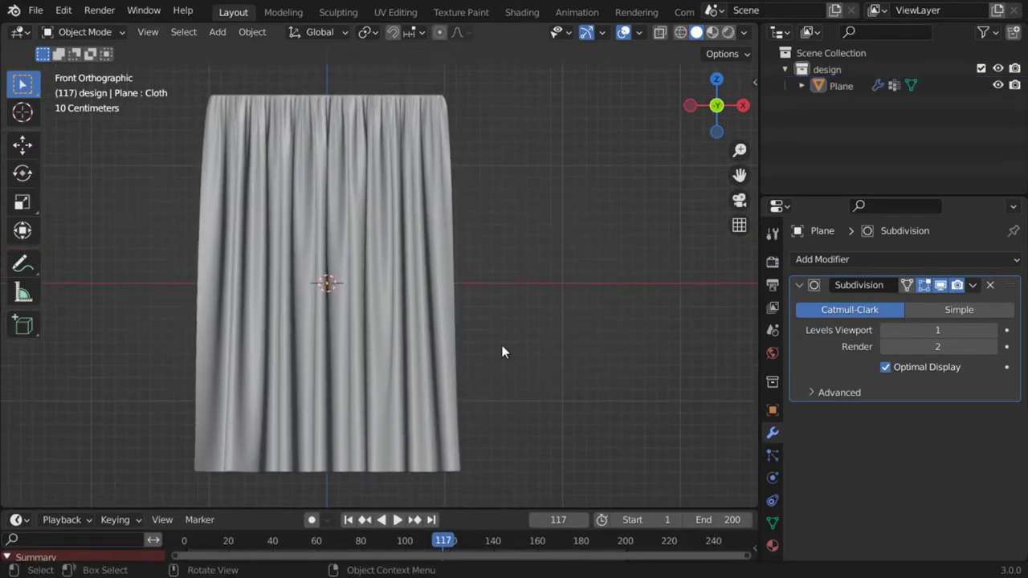
middle_drag(471, 326, 495, 301)
scroll(498, 329, down, 4)
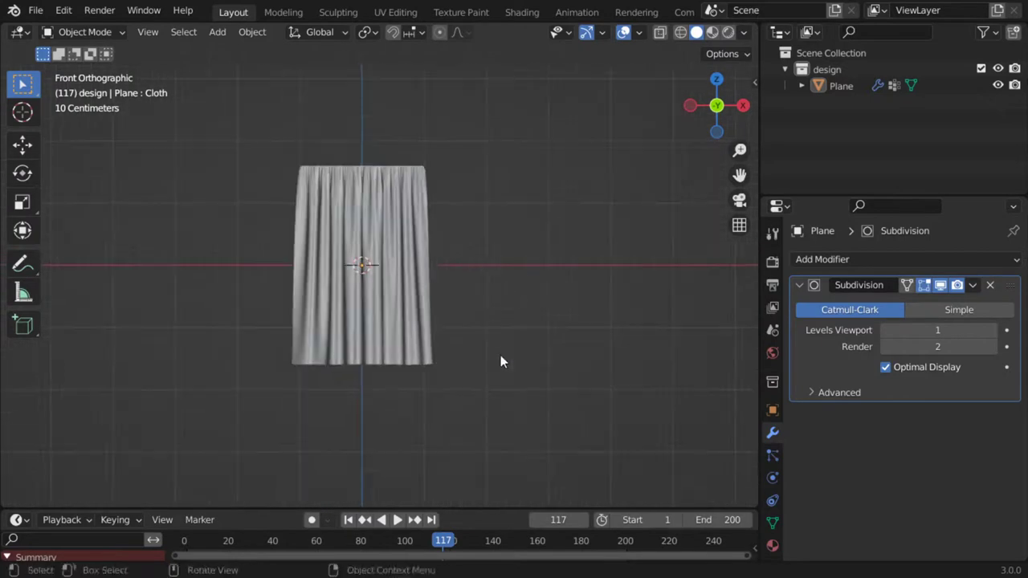
middle_drag(500, 355, 444, 314)
Try duplicating the curtain along the global X axis in front view, and delete the copy.
key(KP_1)
click(427, 255)
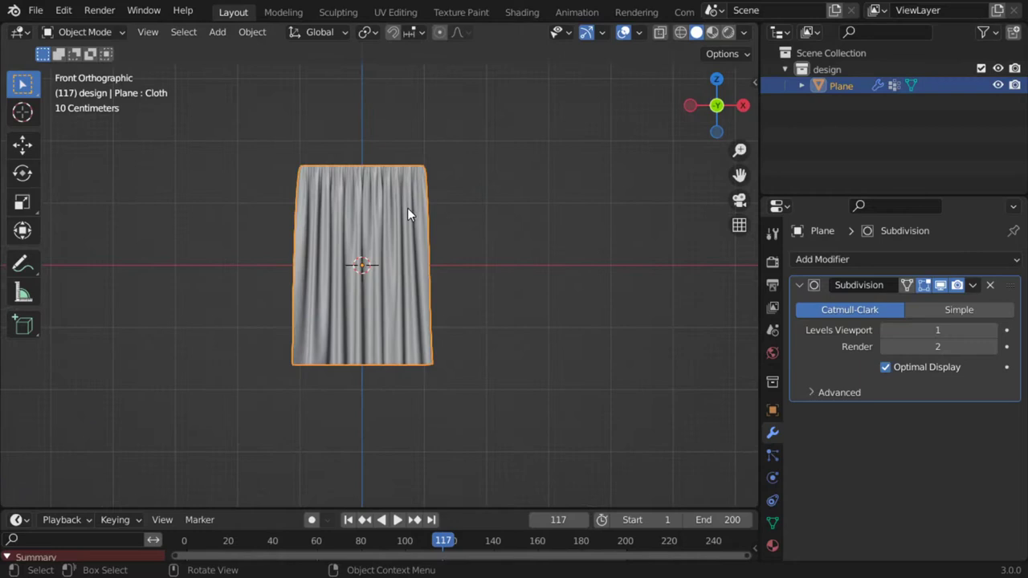
key(shift+d)
key(x)
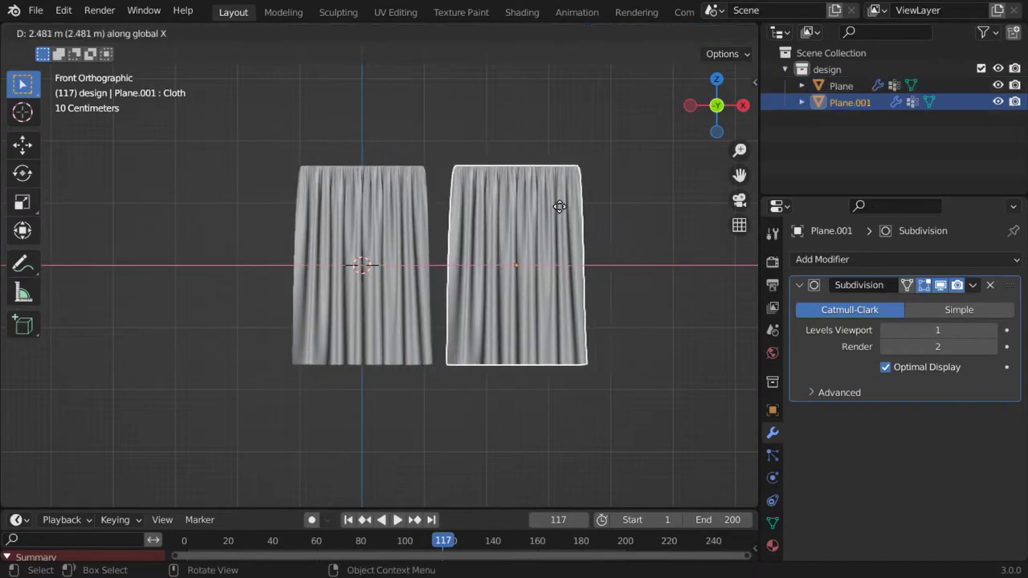
click(554, 207)
key(Delete)
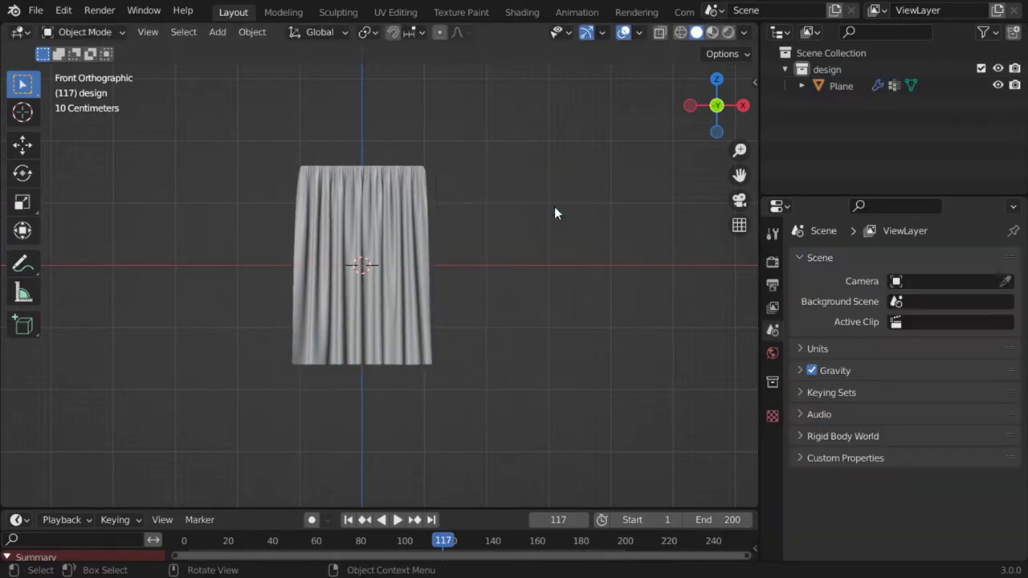
Add a Bezier circle in top view and scale it up so it surrounds the curtain.
middle_drag(461, 213, 393, 215)
click(393, 215)
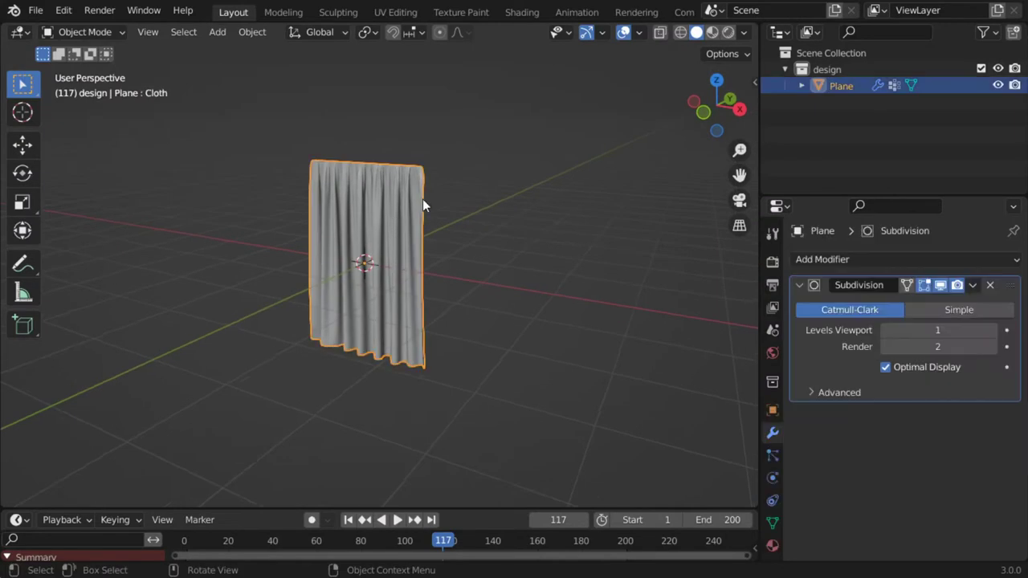
key(KP_7)
key(shift+a)
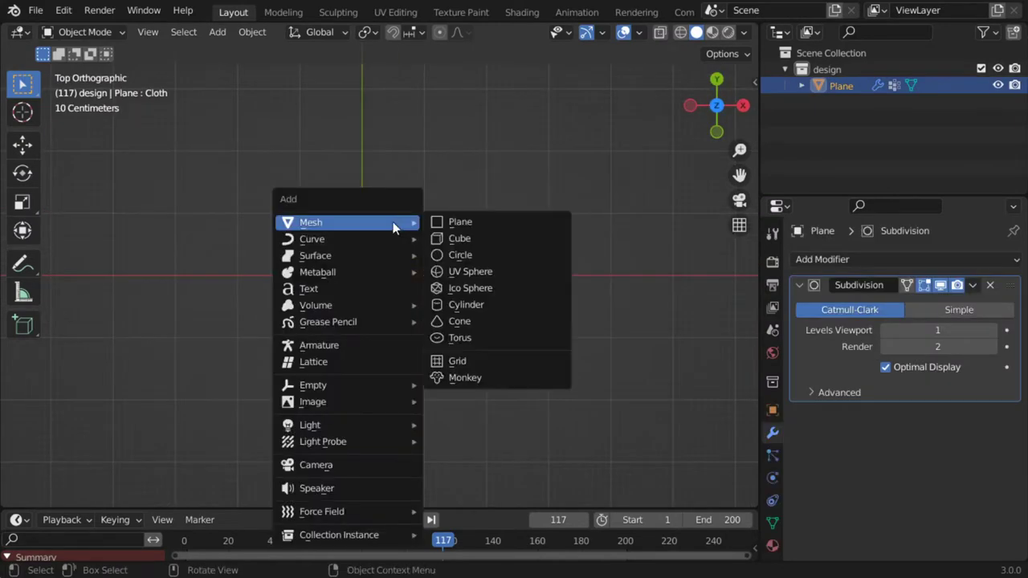
mouse_move(374, 238)
click(460, 254)
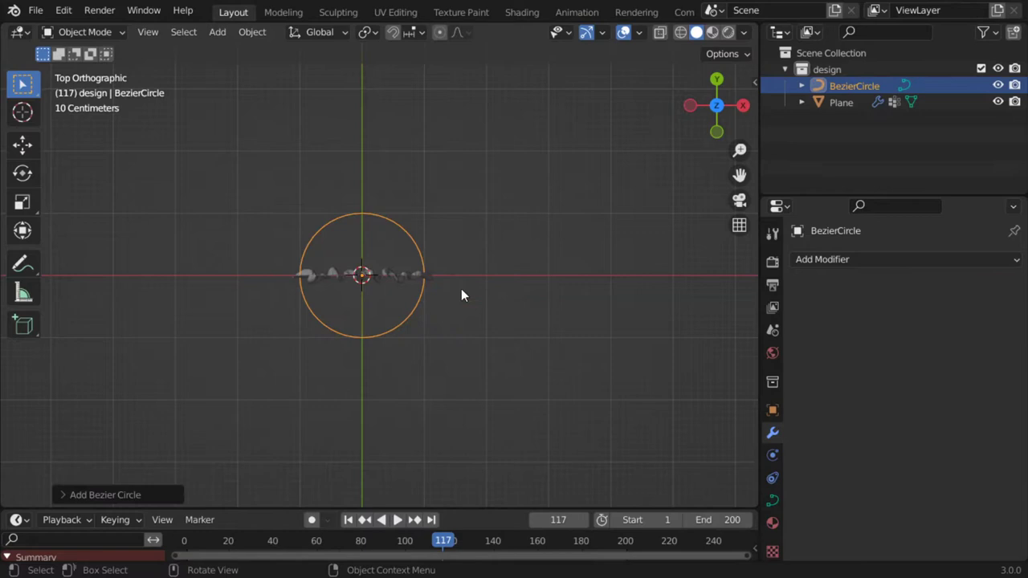
key(s)
click(544, 323)
Snap the 3D cursor to the Bezier circle's control point on the positive X side and set the circle's origin there.
key(Tab)
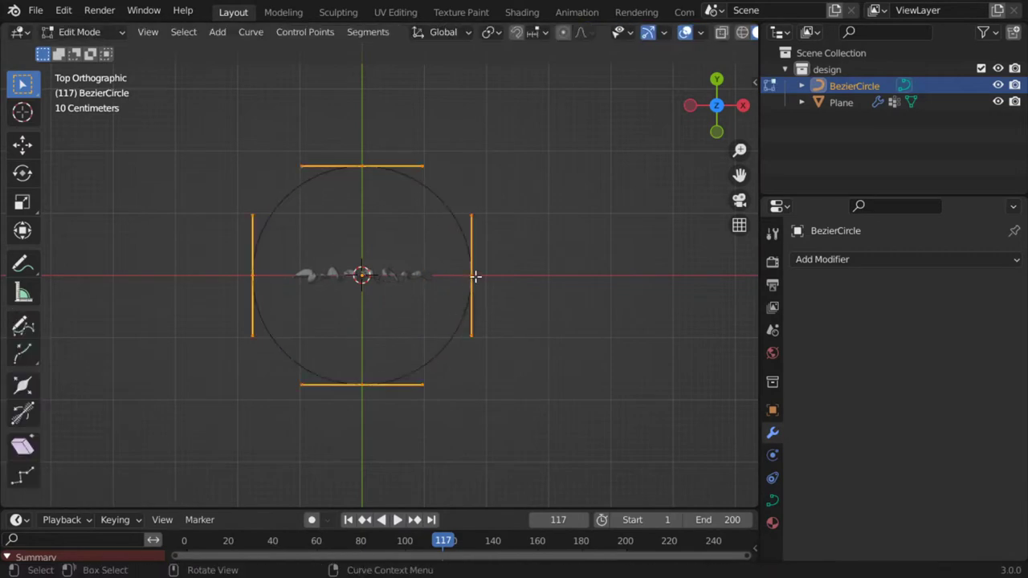
click(473, 276)
key(shift+s)
click(479, 365)
key(Tab)
right_click(473, 283)
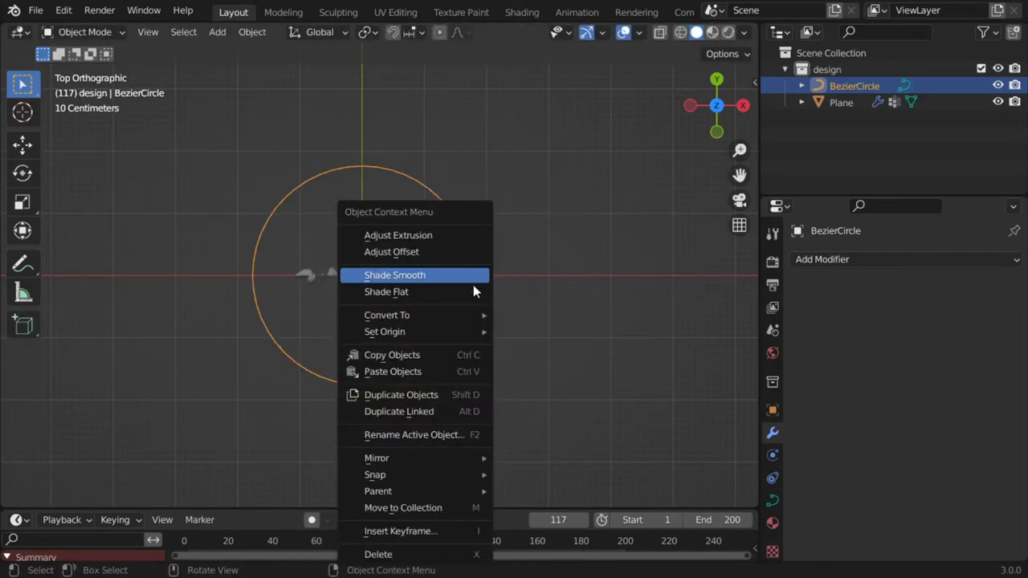
mouse_move(472, 333)
click(553, 367)
Snap the curtain to the 3D cursor at the circle's positive X control point.
click(384, 273)
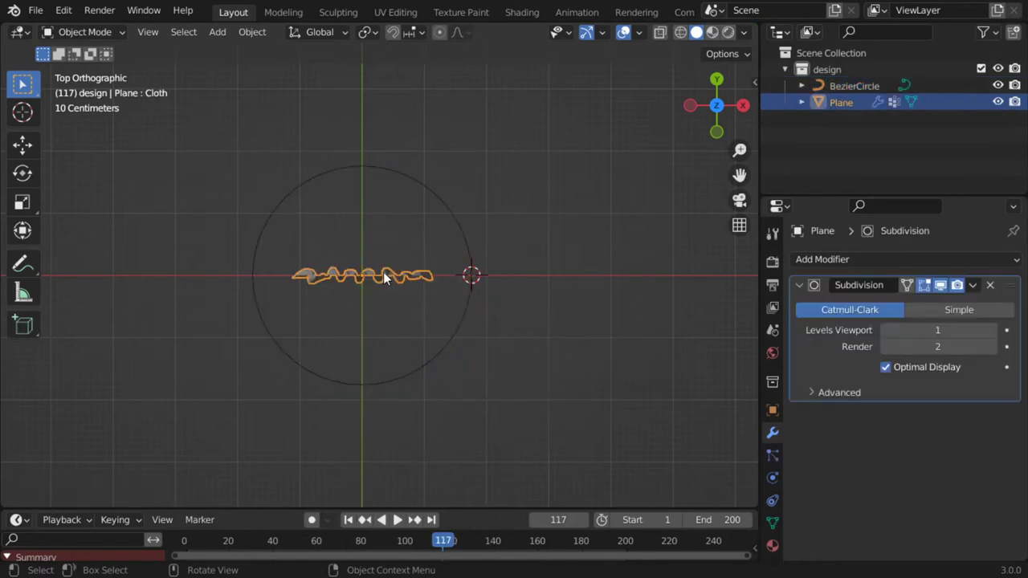
key(shift+s)
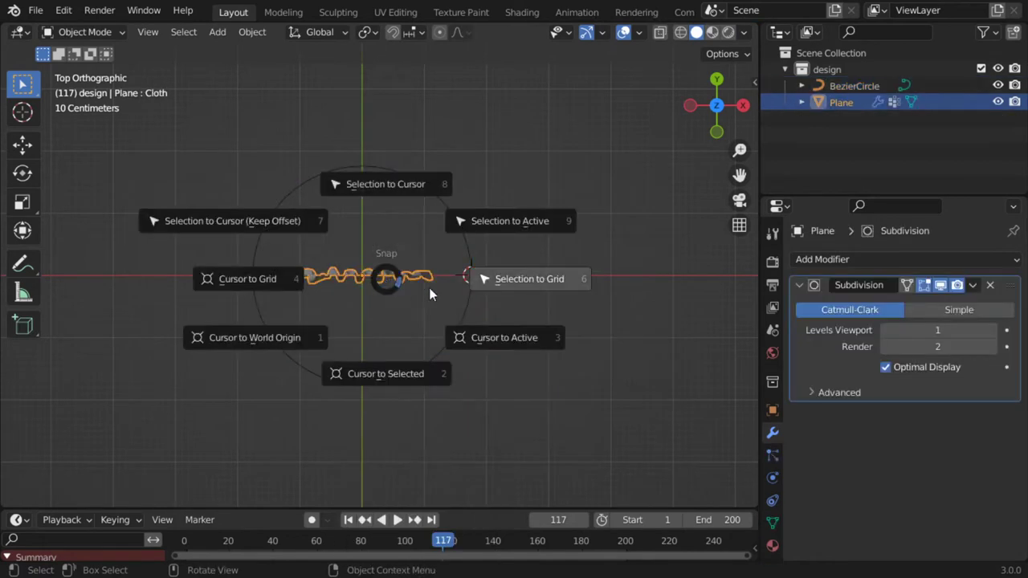
click(388, 191)
Snap the 3D cursor to the curtain's selected top-edge vertices and set the curtain's origin to the 3D cursor.
middle_drag(501, 306, 450, 197)
key(Tab)
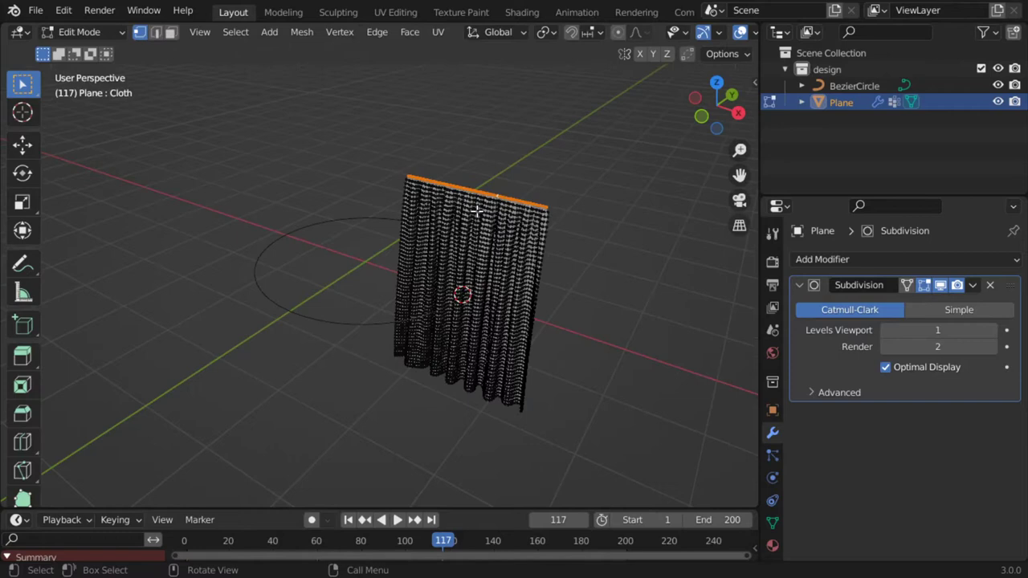
key(shift+s)
click(476, 211)
key(Tab)
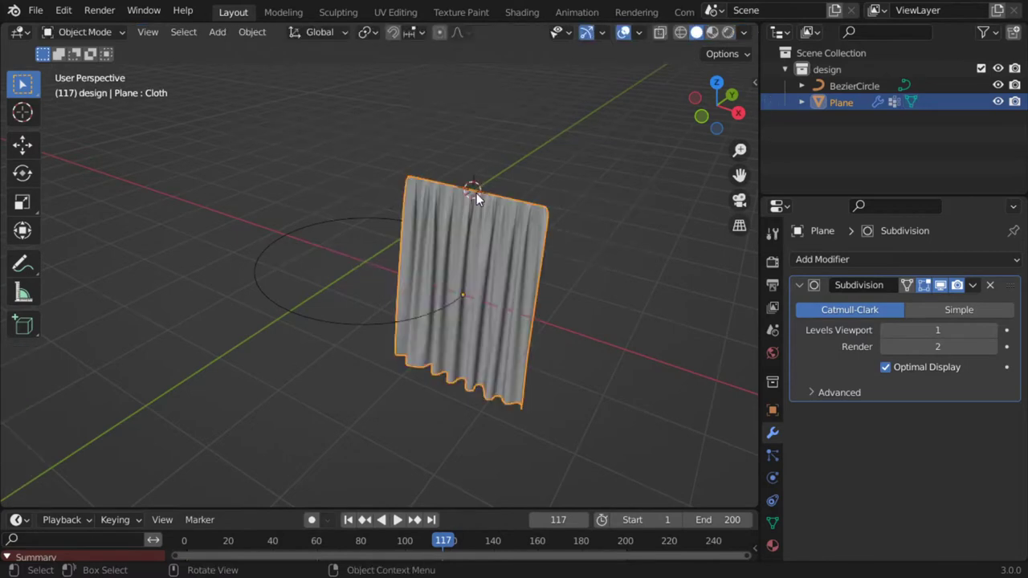
right_click(477, 192)
mouse_move(476, 193)
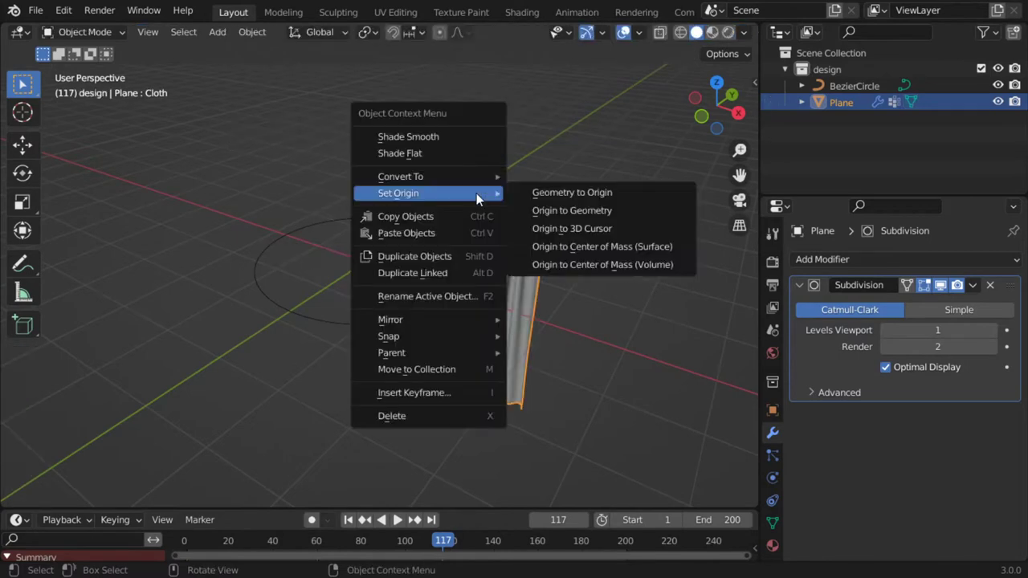
click(567, 229)
key(shift+s)
key(Escape)
Snap the 3D cursor to the Bezier circle's origin and move the curtain to the cursor.
click(443, 308)
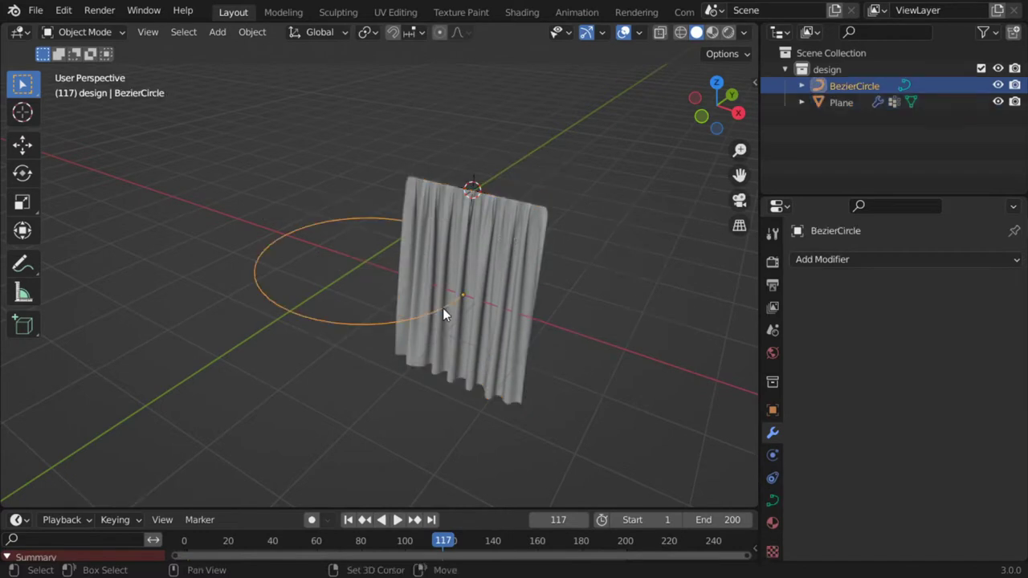
key(shift+s)
click(452, 402)
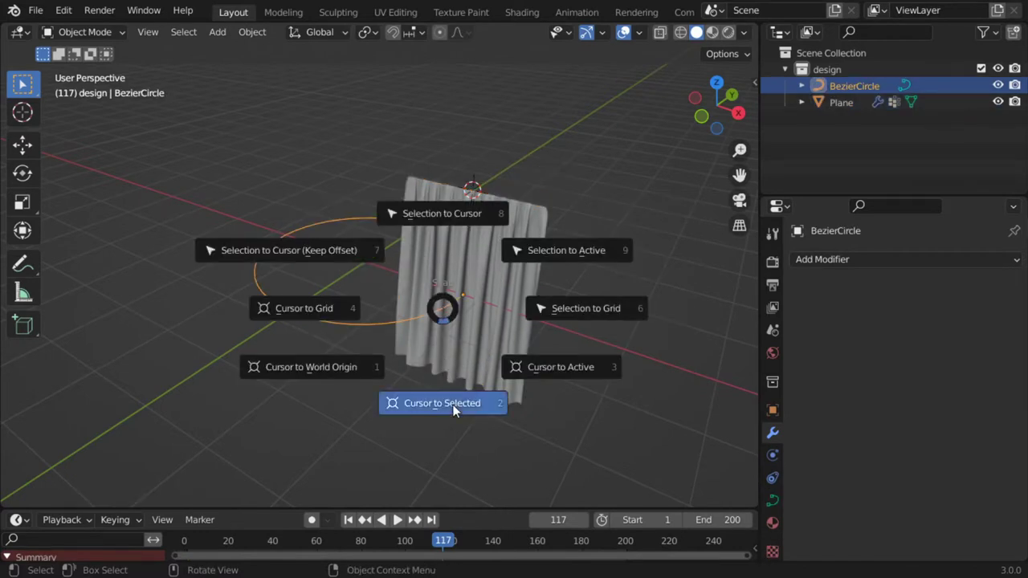
click(507, 250)
key(shift+s)
click(501, 156)
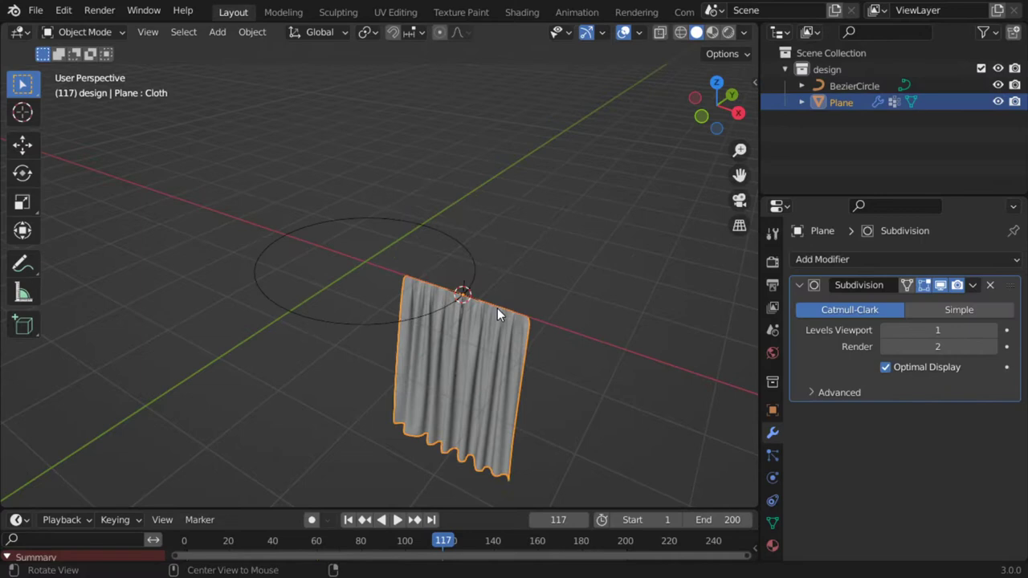
Add a Curve modifier to the curtain with BezierCircle as its curve object.
click(799, 286)
click(830, 260)
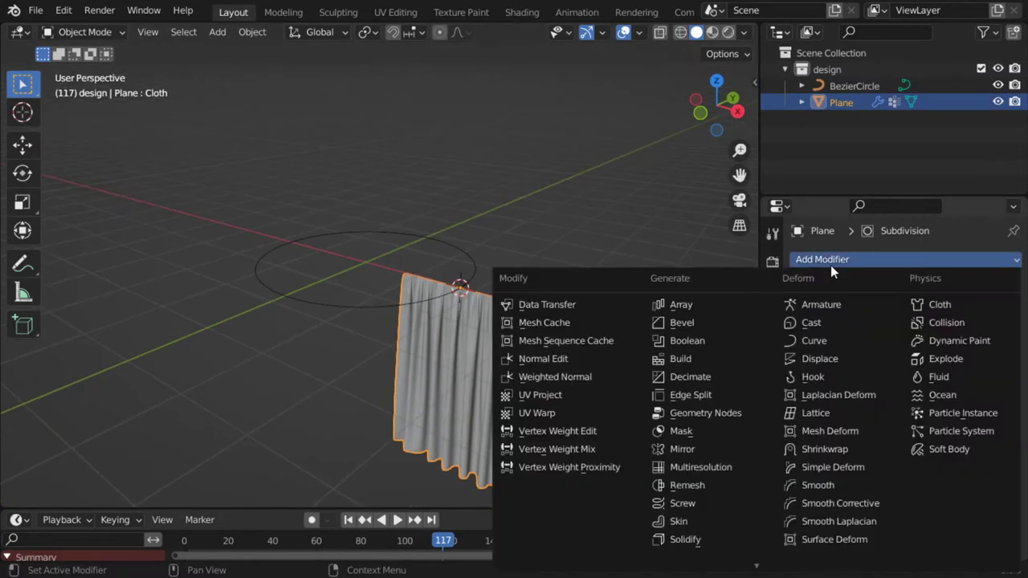
click(851, 342)
click(988, 330)
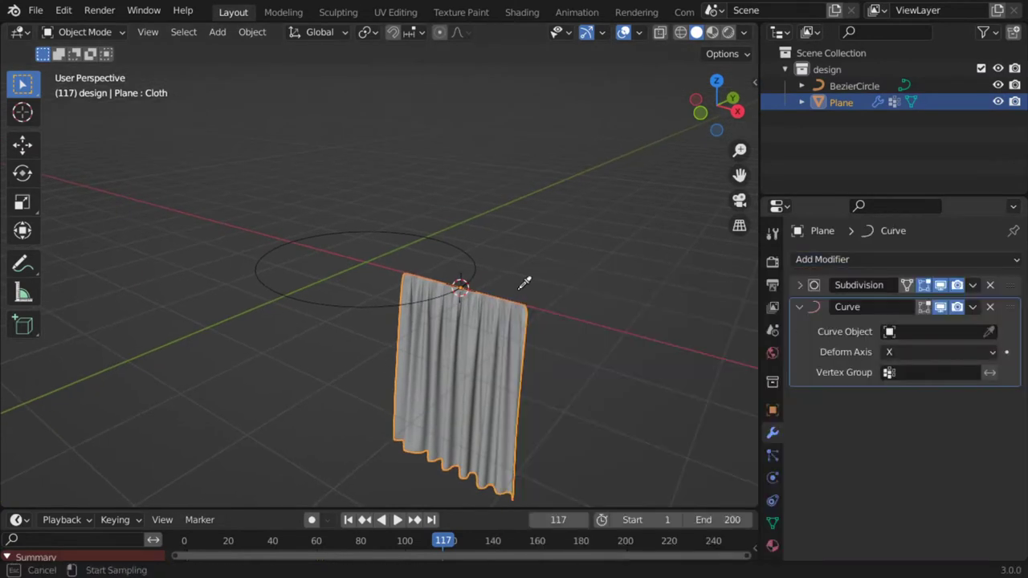
click(478, 265)
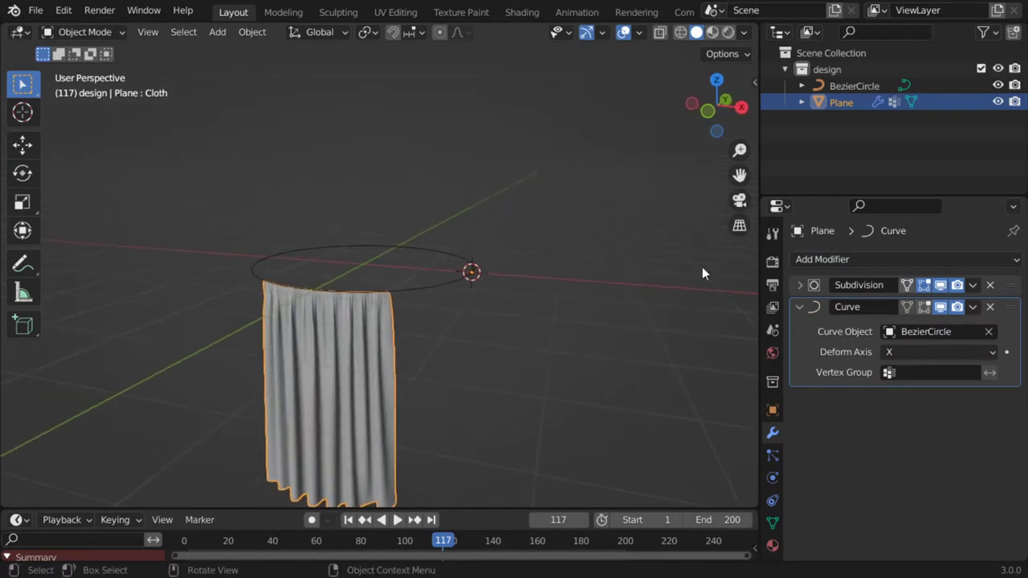
Add an Array modifier to the curtain and place it above the Curve modifier in the stack.
click(799, 307)
click(831, 259)
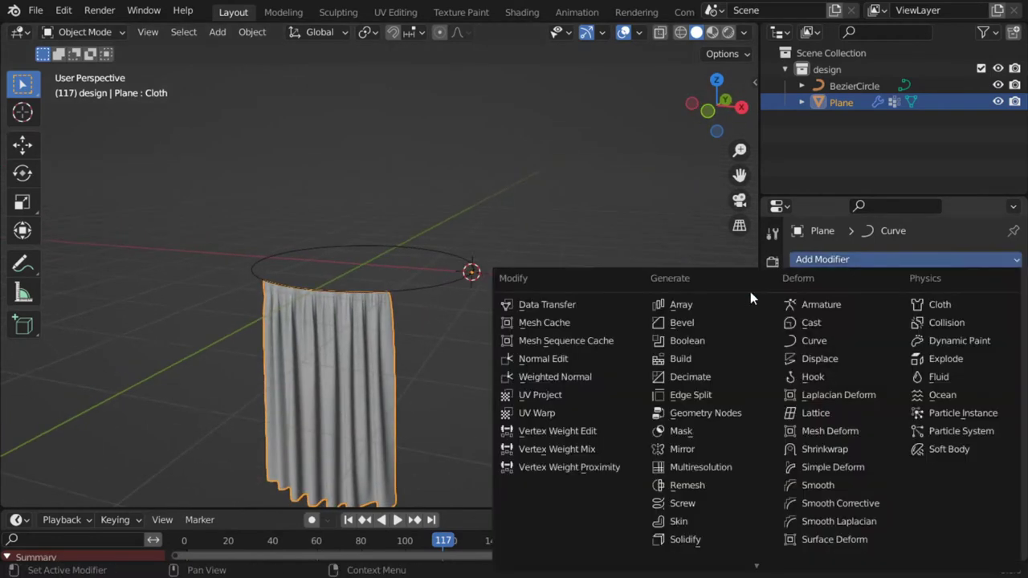
click(681, 304)
mouse_move(555, 348)
middle_down()
mouse_move(501, 375)
mouse_move(554, 360)
middle_up()
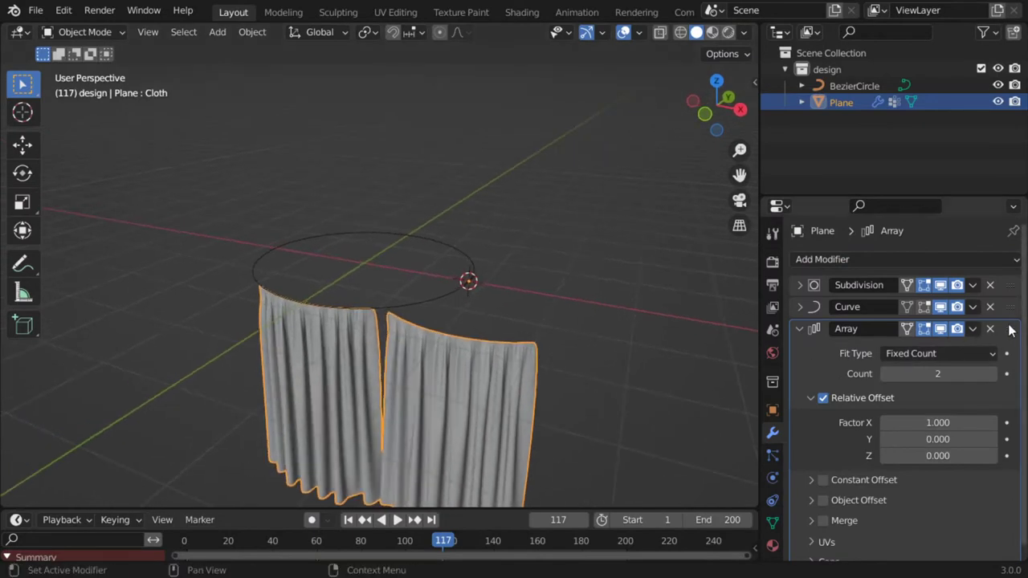
drag(1010, 328, 1010, 307)
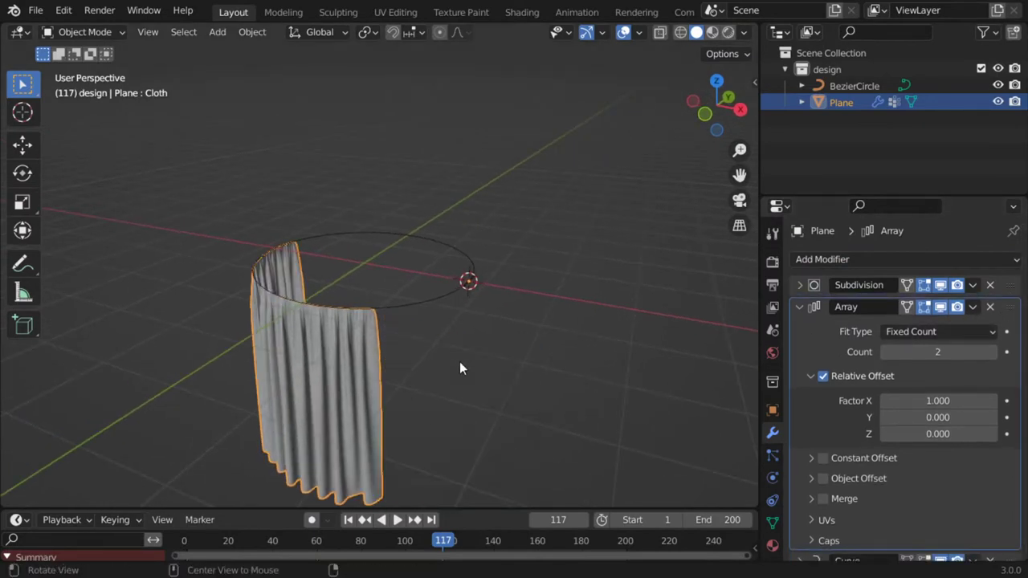
Set the Array modifier's relative offset Factor X to 1.1 and its count to 3.
middle_drag(460, 362, 599, 342)
middle_drag(430, 348, 399, 344)
click(887, 401)
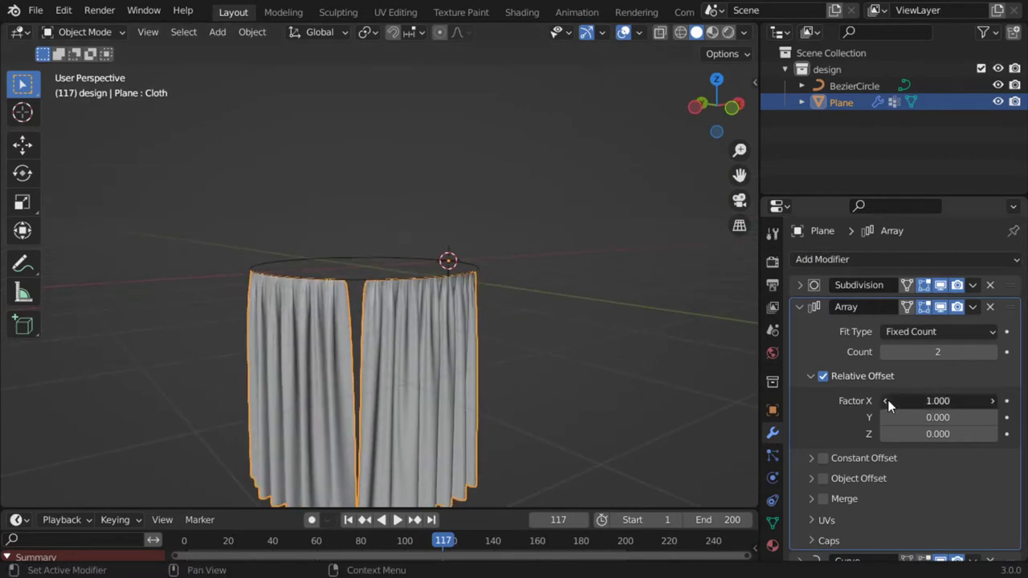
click(993, 401)
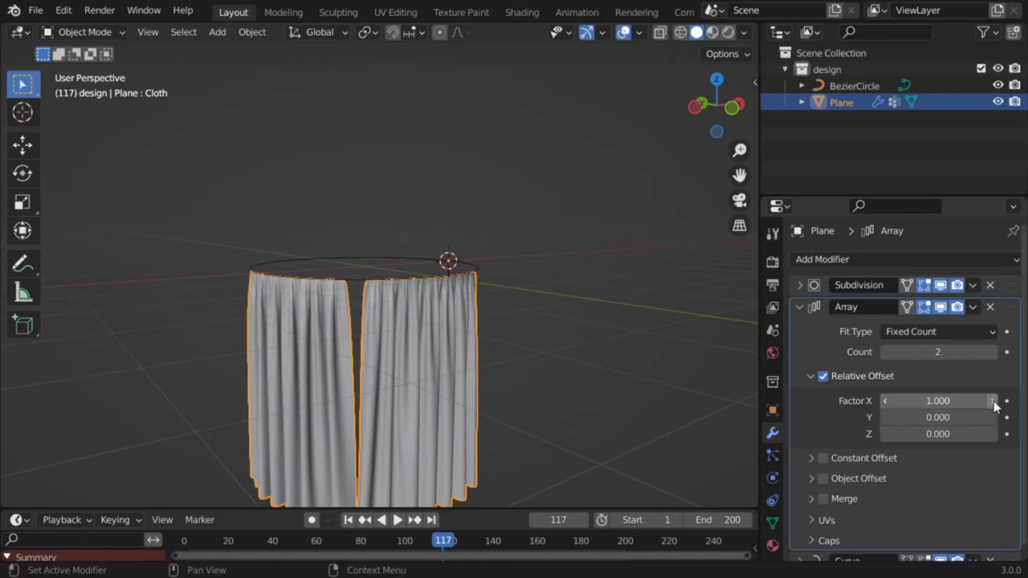
click(993, 402)
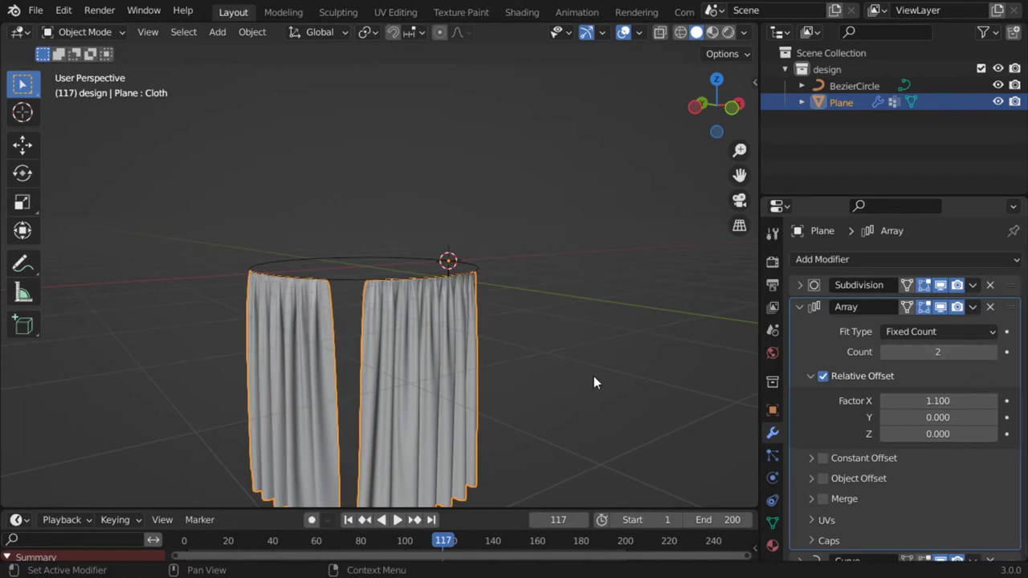
middle_drag(593, 376, 410, 375)
click(987, 352)
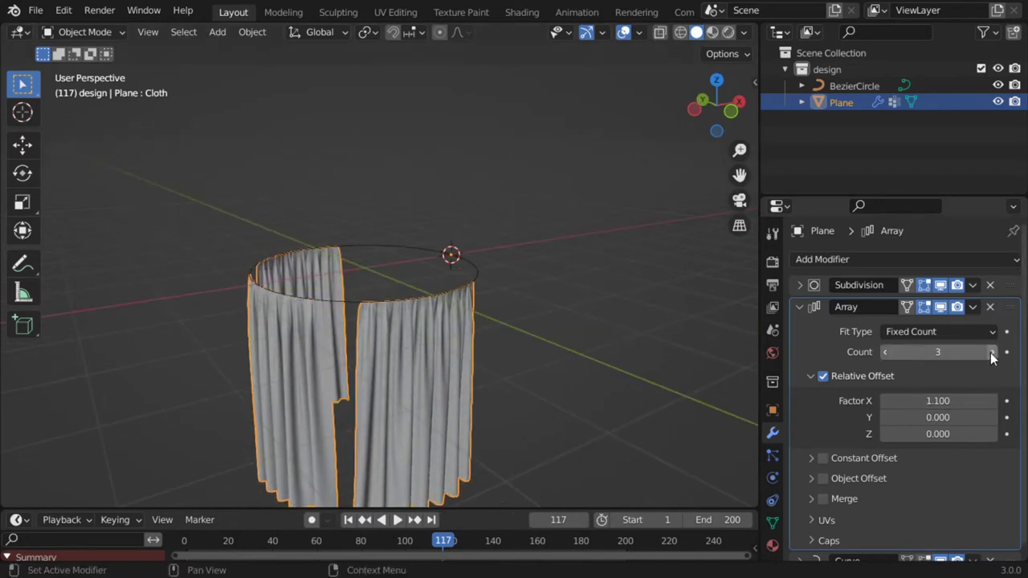
Set the curtain's Array modifier count to 4.
click(987, 352)
middle_drag(514, 363, 478, 289)
Select both the curtain and the Bezier circle and raise them along global Z until the curtain's hem sits about at floor level.
key(a)
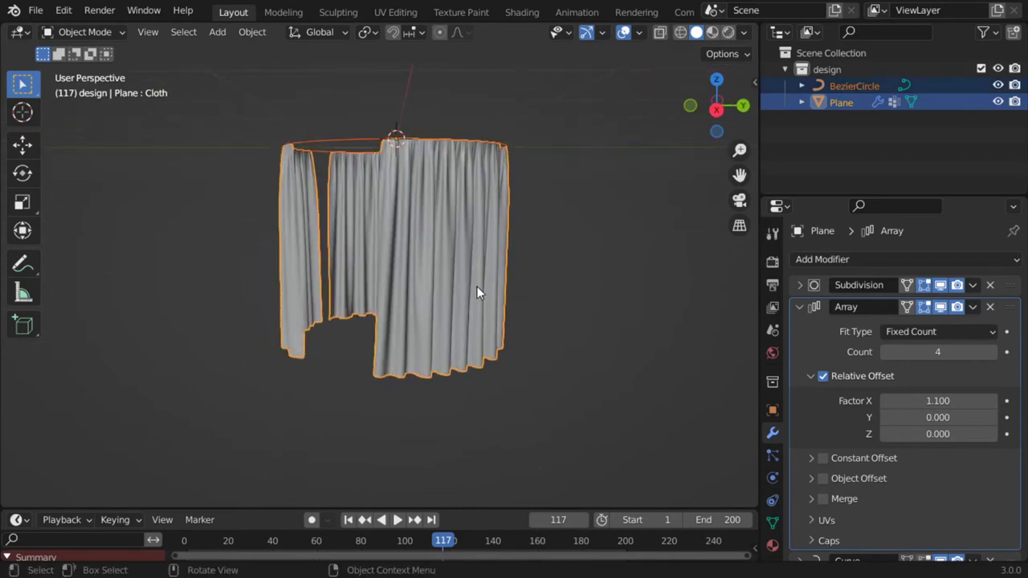
key(g)
key(z)
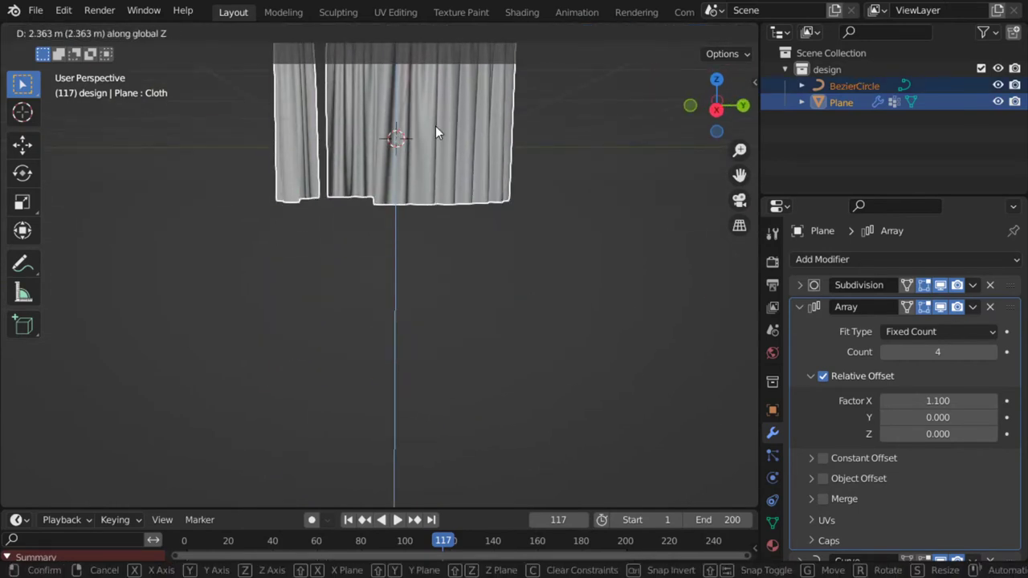
click(435, 129)
key(KP_5)
key(KP_1)
scroll(458, 273, down, 2)
key(KP_Decimal)
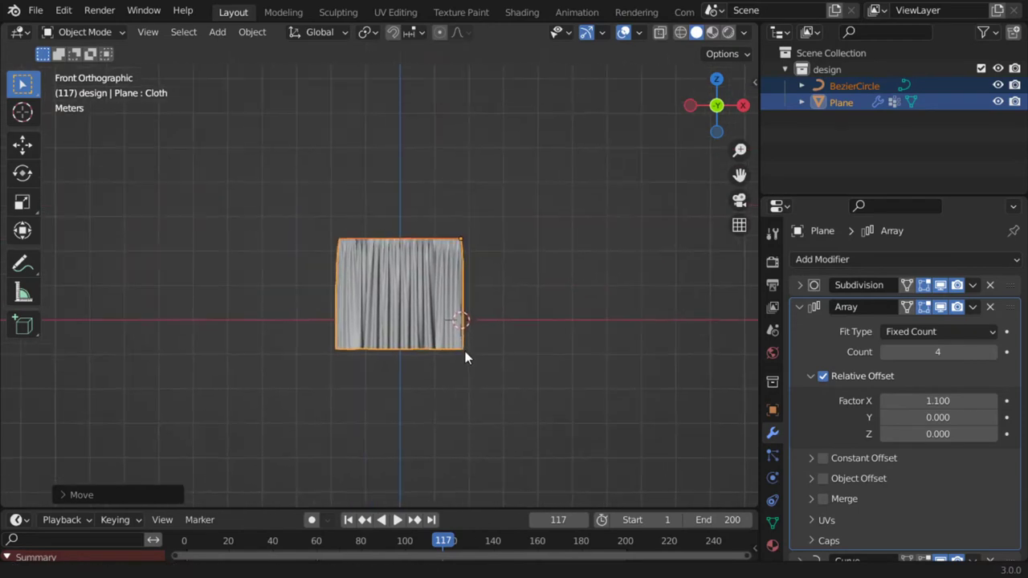
scroll(466, 322, up, 2)
key(g)
key(z)
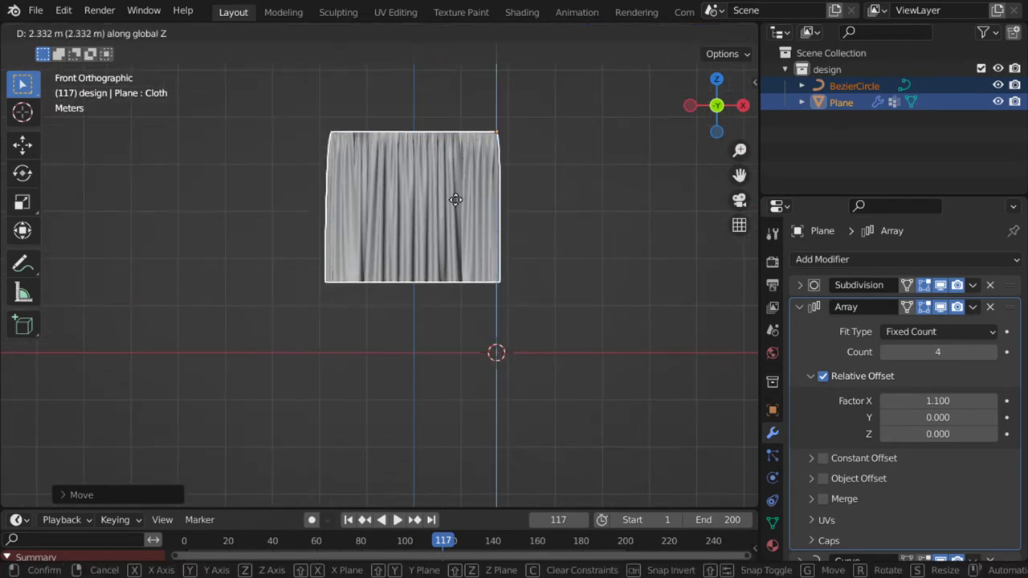
click(463, 248)
Parent the curtain to the Bezier circle.
middle_drag(506, 243, 453, 295)
click(449, 251)
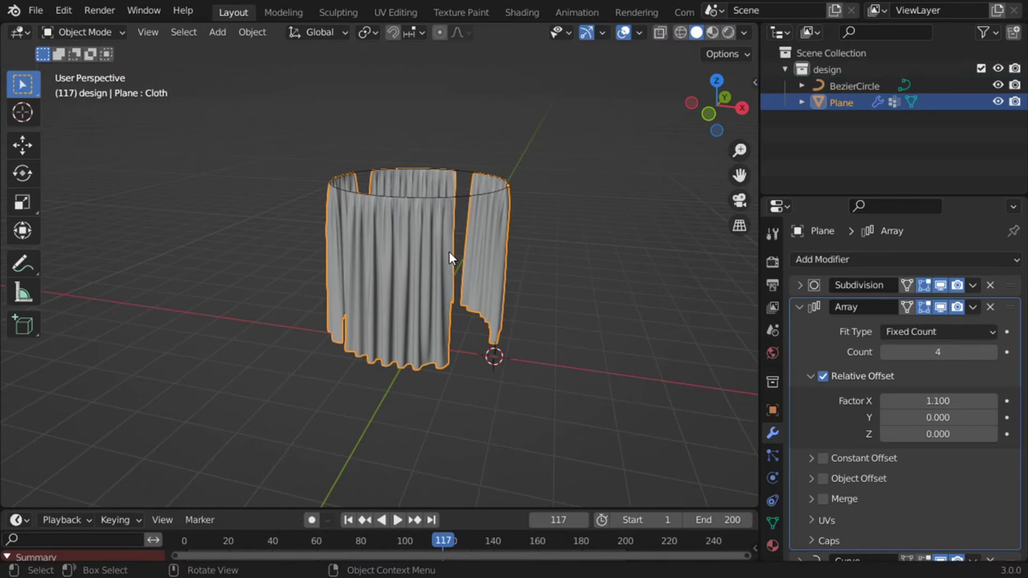
shift+click(467, 200)
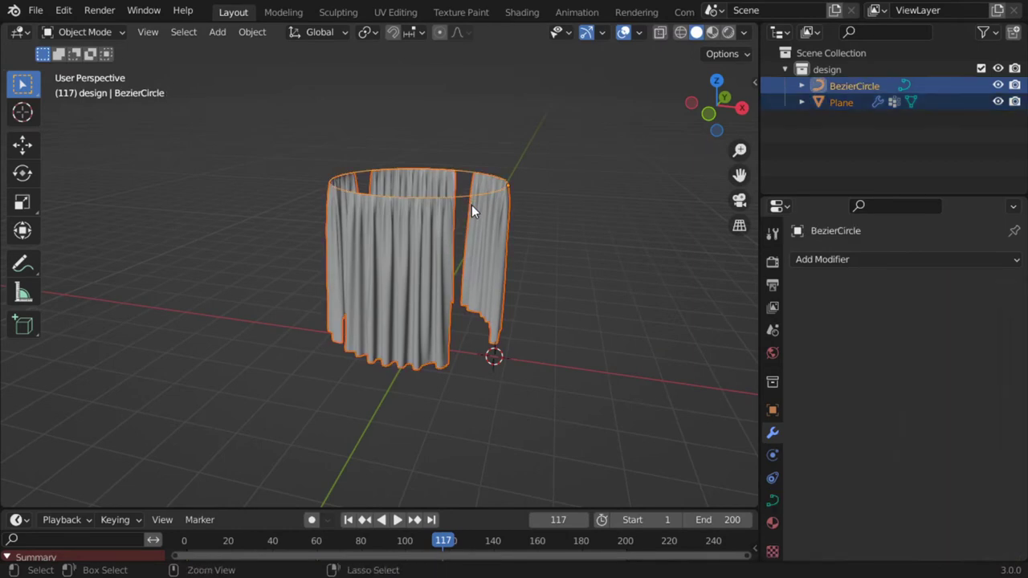
key(ctrl+p)
click(469, 220)
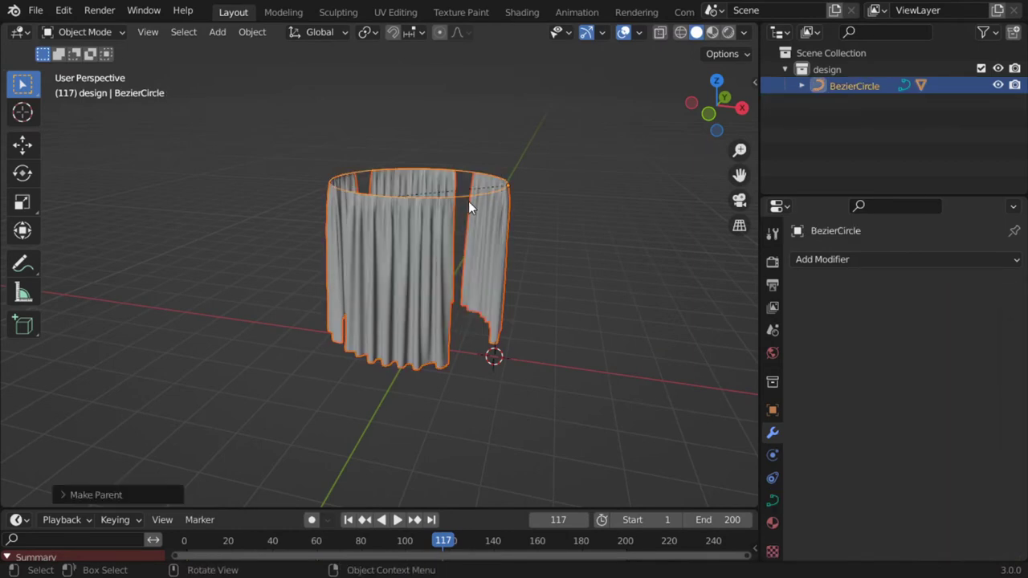
Try moving the Bezier circle to test whether the curtain follows it, and cancel the move.
click(467, 198)
click(468, 196)
key(g)
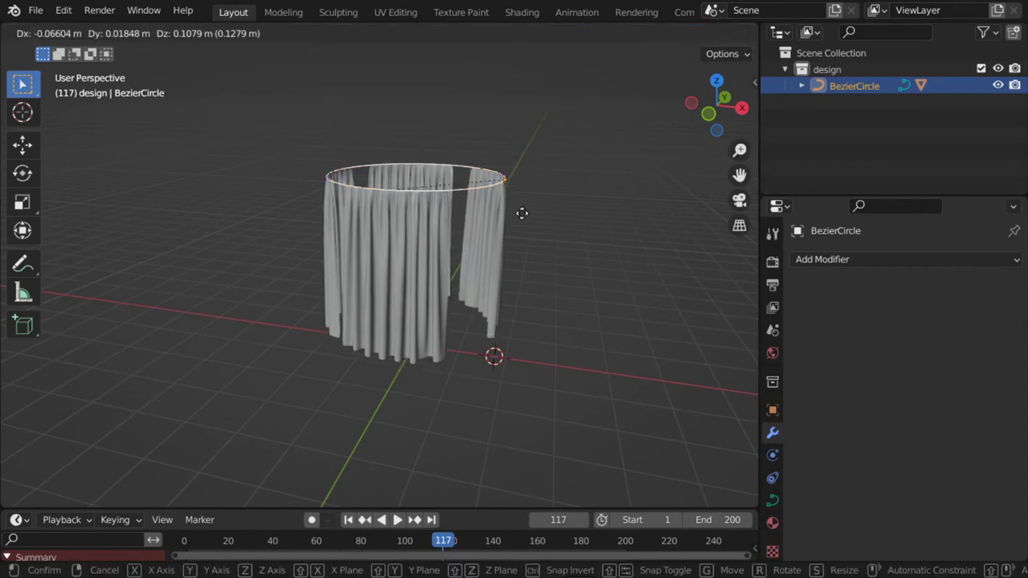
click(438, 243)
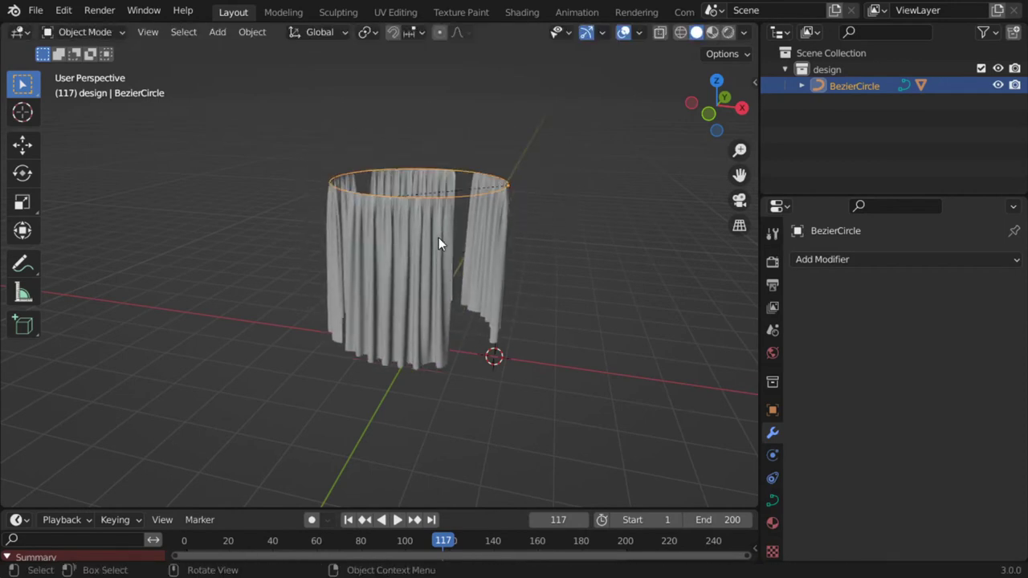
Enable the Statistics viewport overlay to inspect the scene's geometry counts.
click(743, 34)
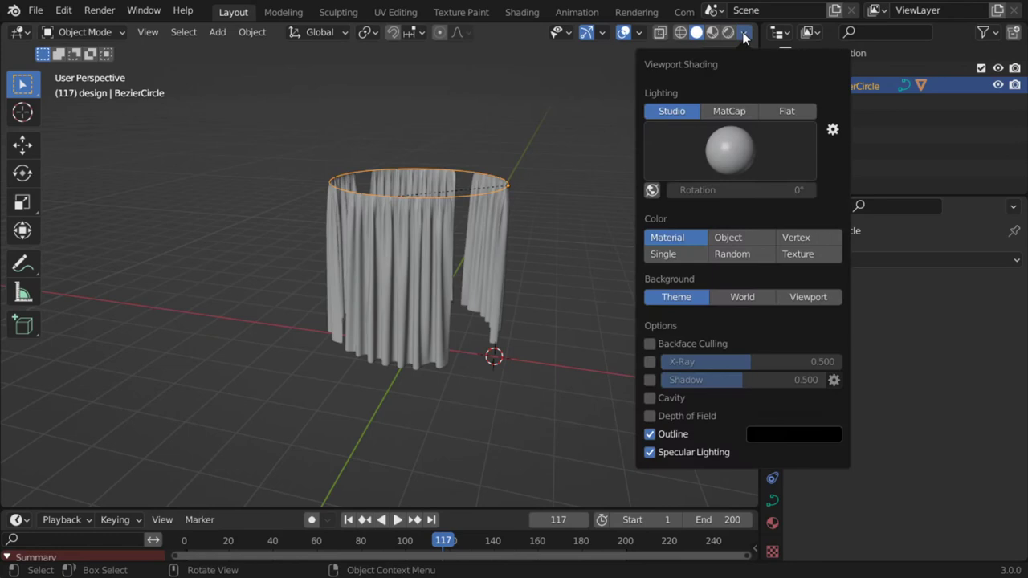
mouse_move(639, 33)
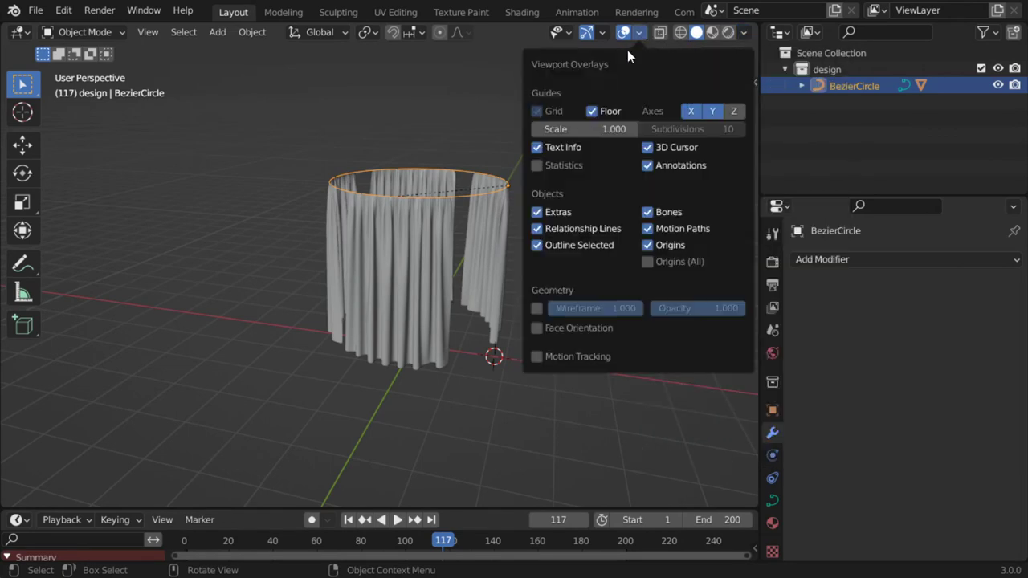
click(554, 164)
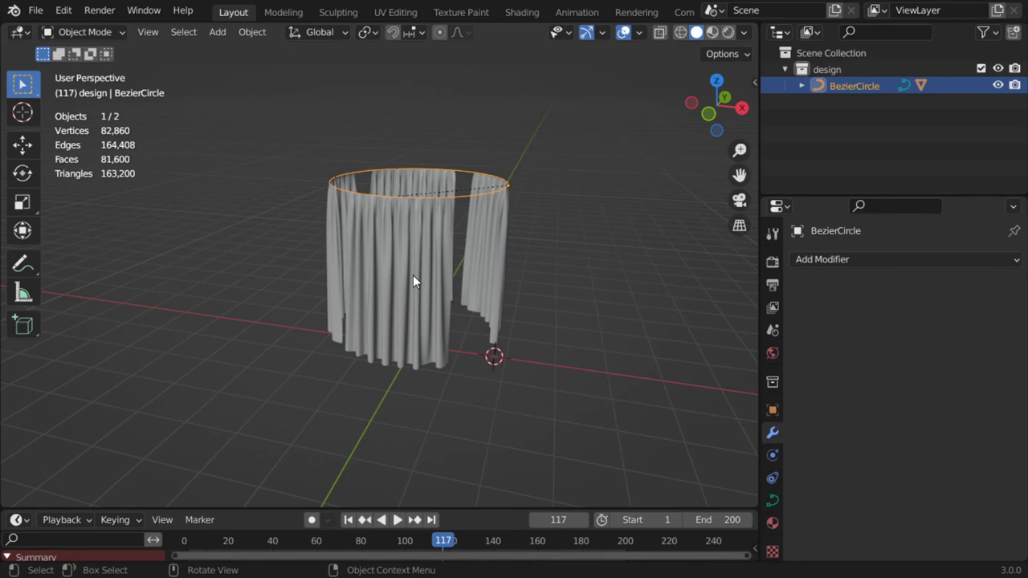
middle_drag(413, 281, 459, 270)
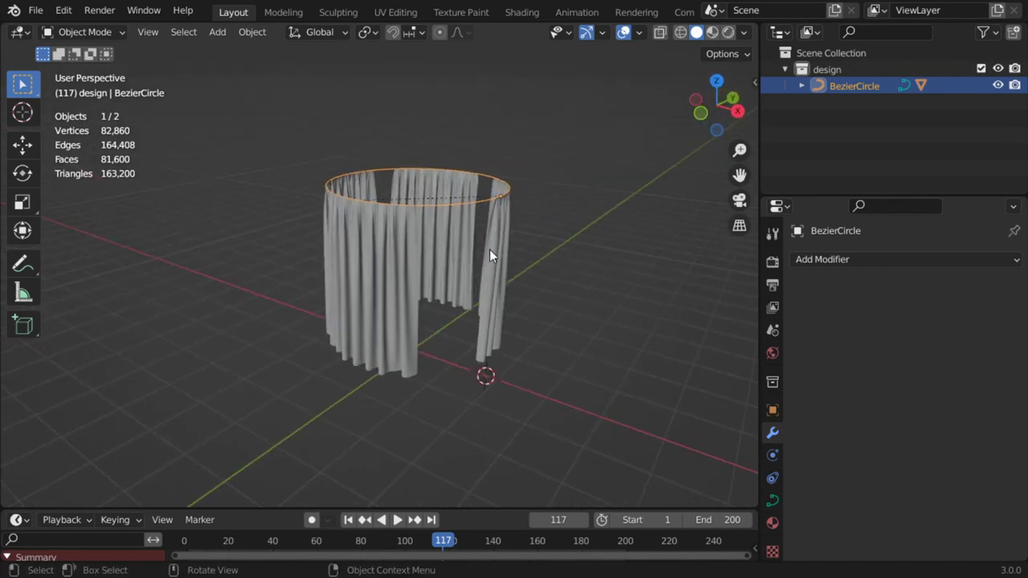